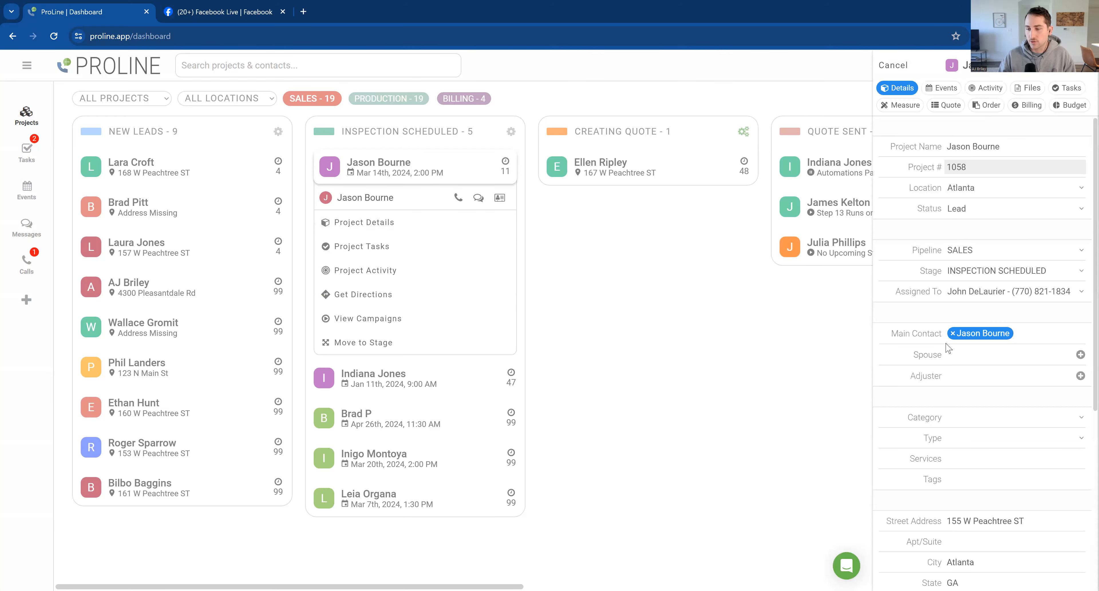
# - Add the RoofQuote PRO tag to the open project's details, and remove it again
pyautogui.scroll(-5, 948, 348)
pyautogui.scroll(5, 951, 351)
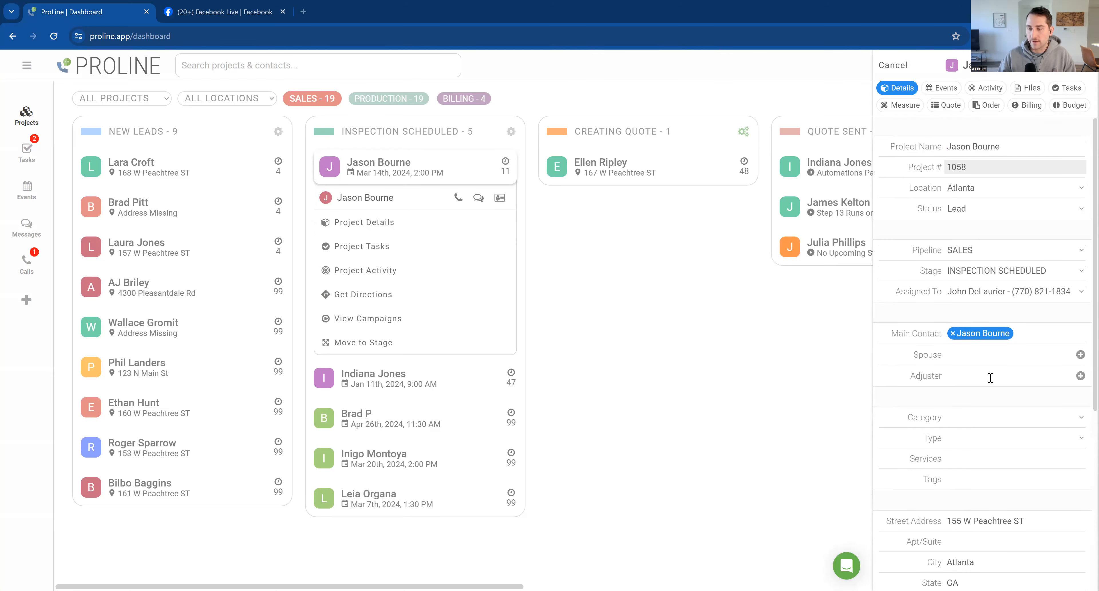
pyautogui.click(966, 480)
pyautogui.click(992, 540)
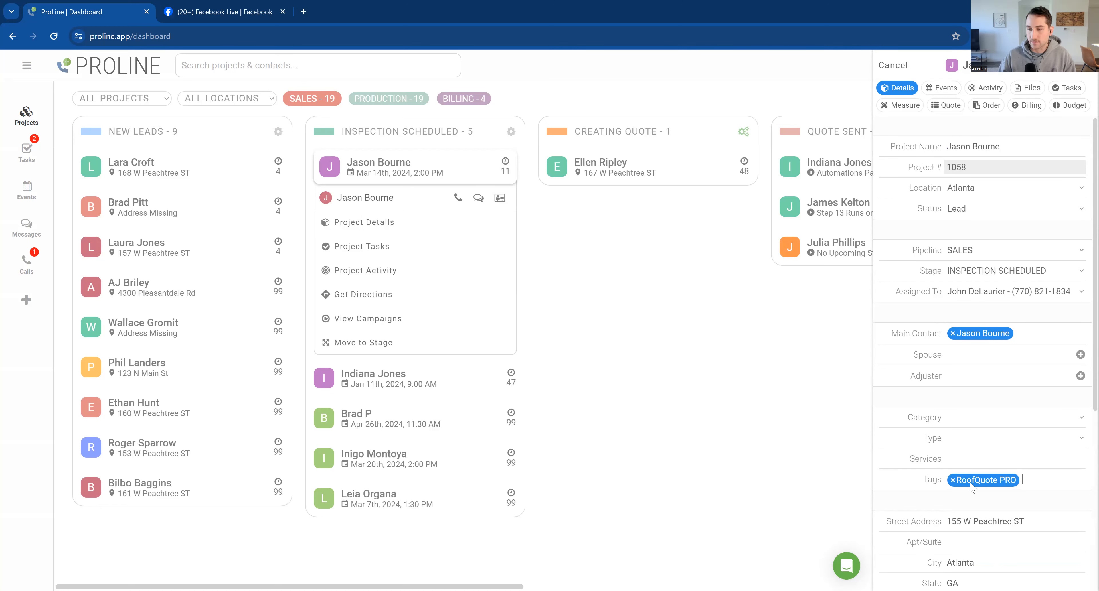
pyautogui.click(953, 481)
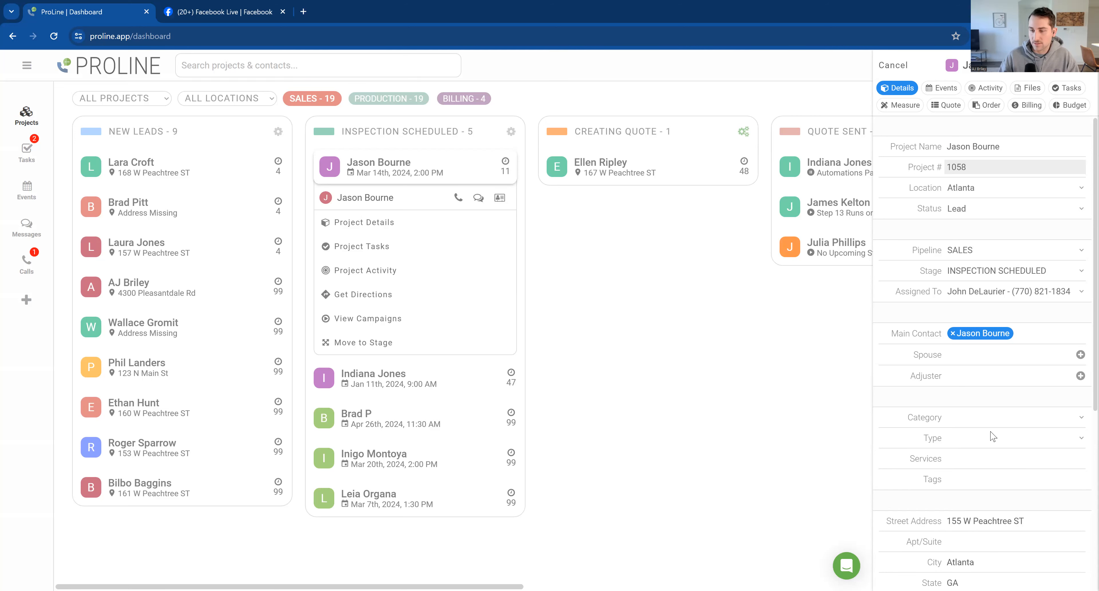
pyautogui.scroll(-1, 981, 432)
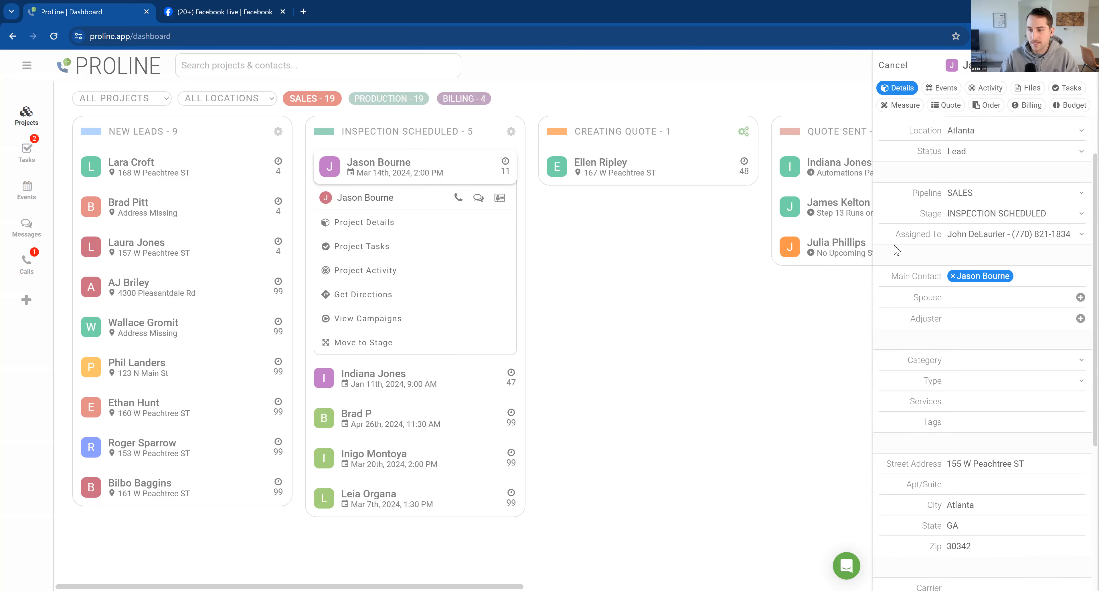
pyautogui.scroll(2, 895, 255)
# - Expand the third project in the New Leads stage and open its first contact's details
pyautogui.click(159, 257)
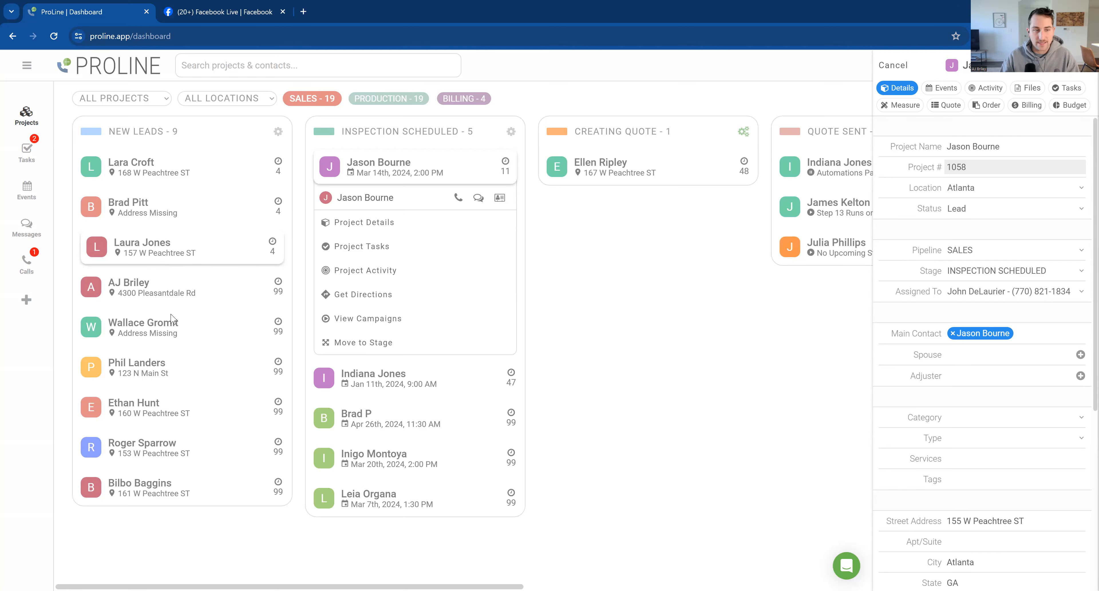
pyautogui.click(167, 331)
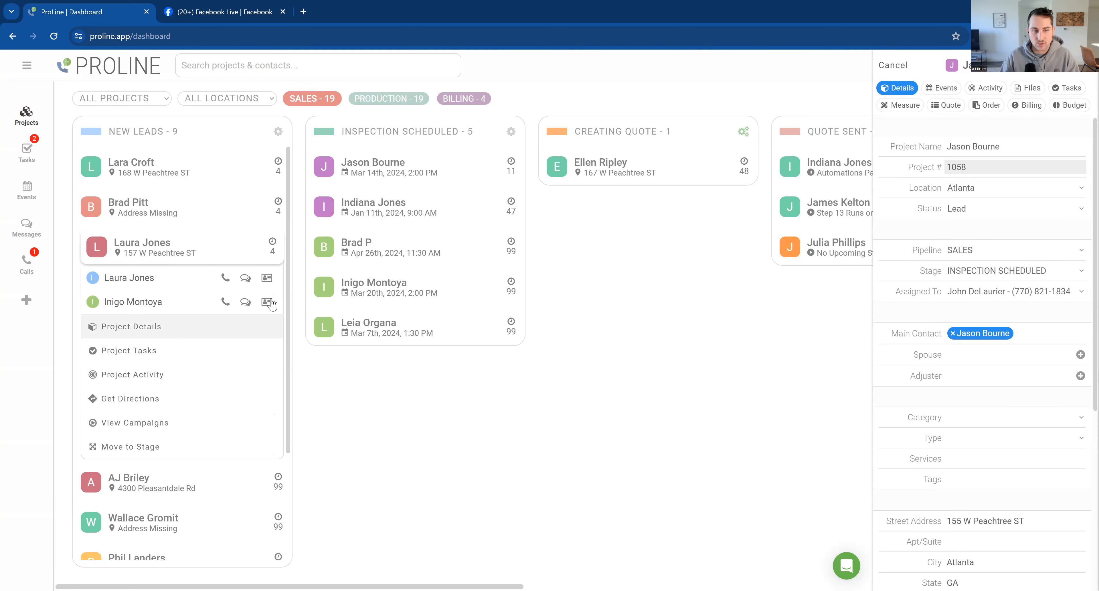
pyautogui.click(267, 278)
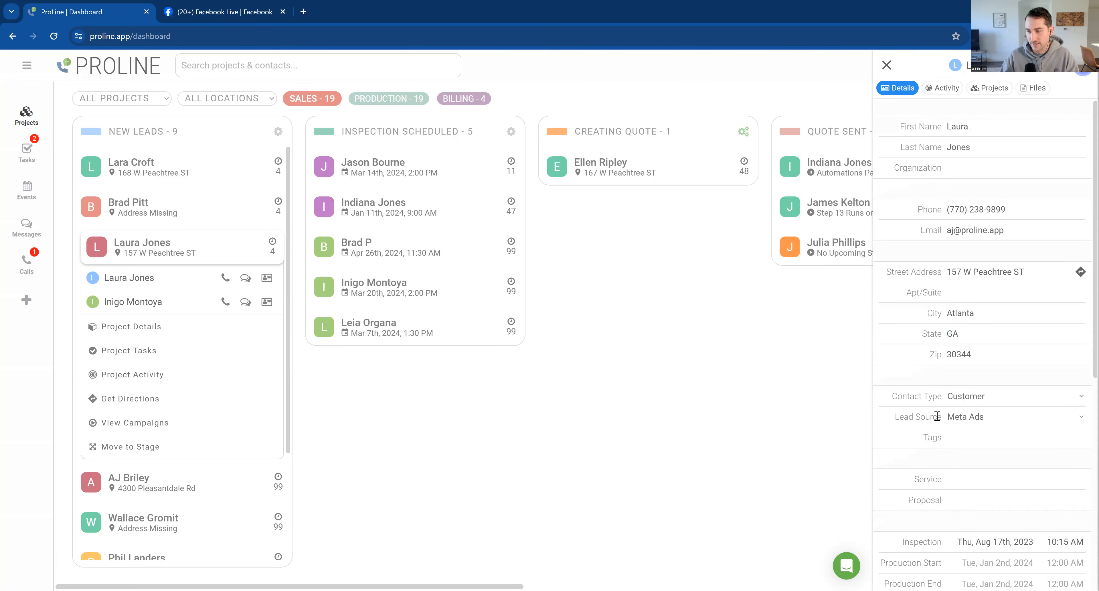
# - Examine the options available for the contact's Contact Type, keeping Customer selected
pyautogui.moveTo(893, 398); pyautogui.dragTo(942, 399)
pyautogui.moveTo(923, 441); pyautogui.dragTo(946, 443)
pyautogui.moveTo(891, 397); pyautogui.dragTo(944, 398)
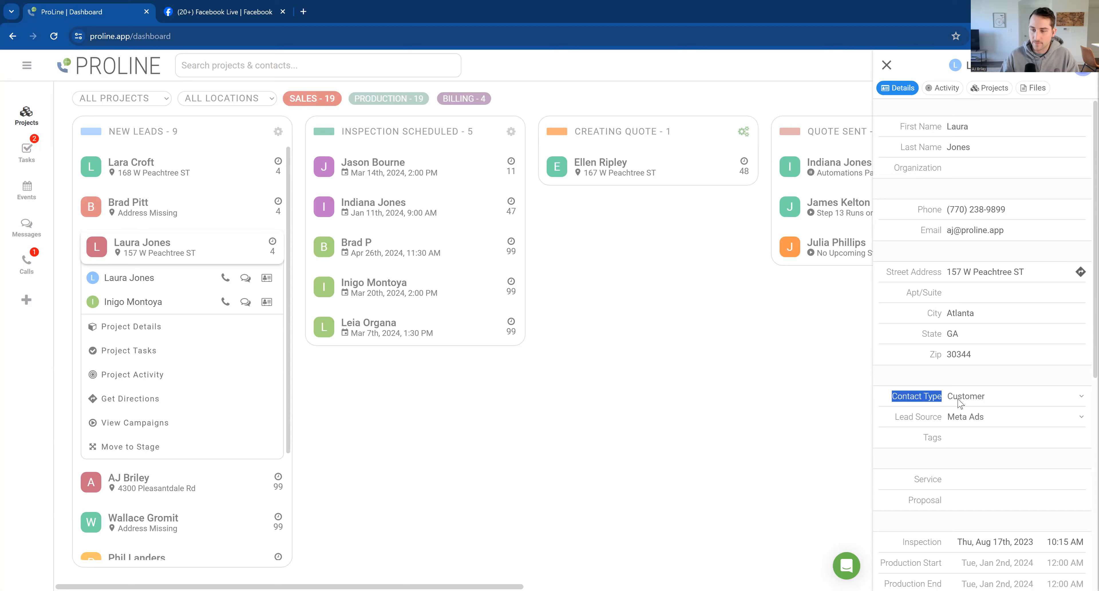
pyautogui.click(975, 397)
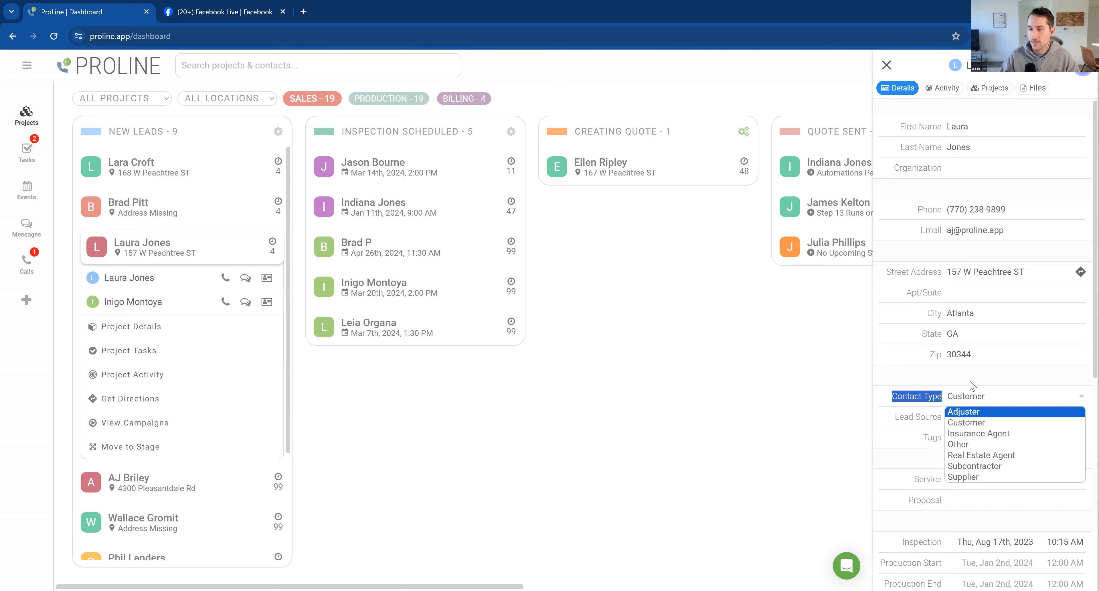
pyautogui.click(965, 396)
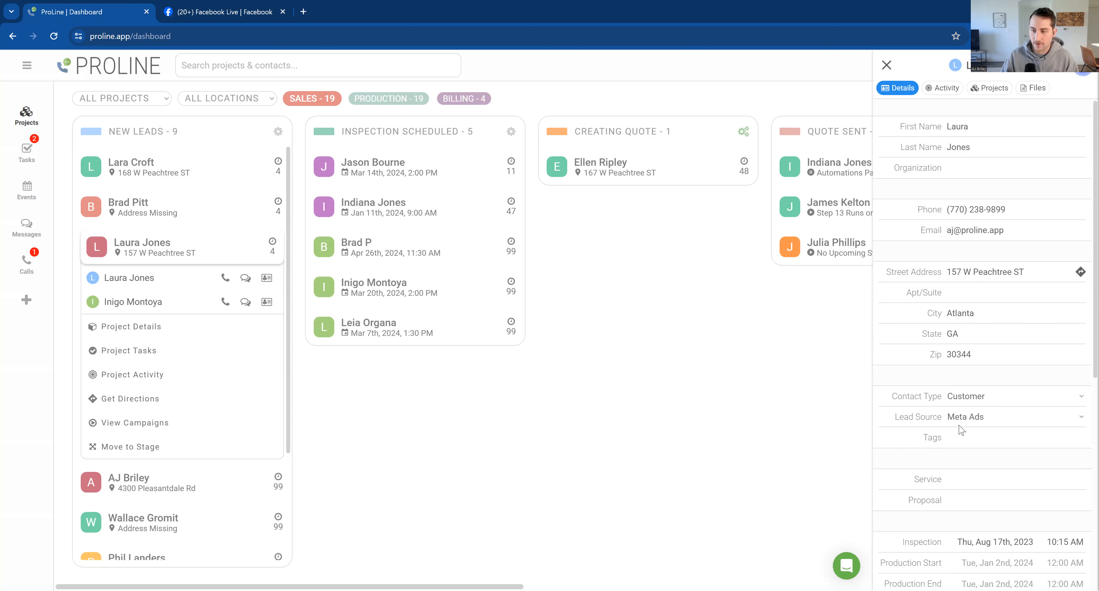
# - Examine the Lead Source and Tags options available for the contact without changing them
pyautogui.click(990, 416)
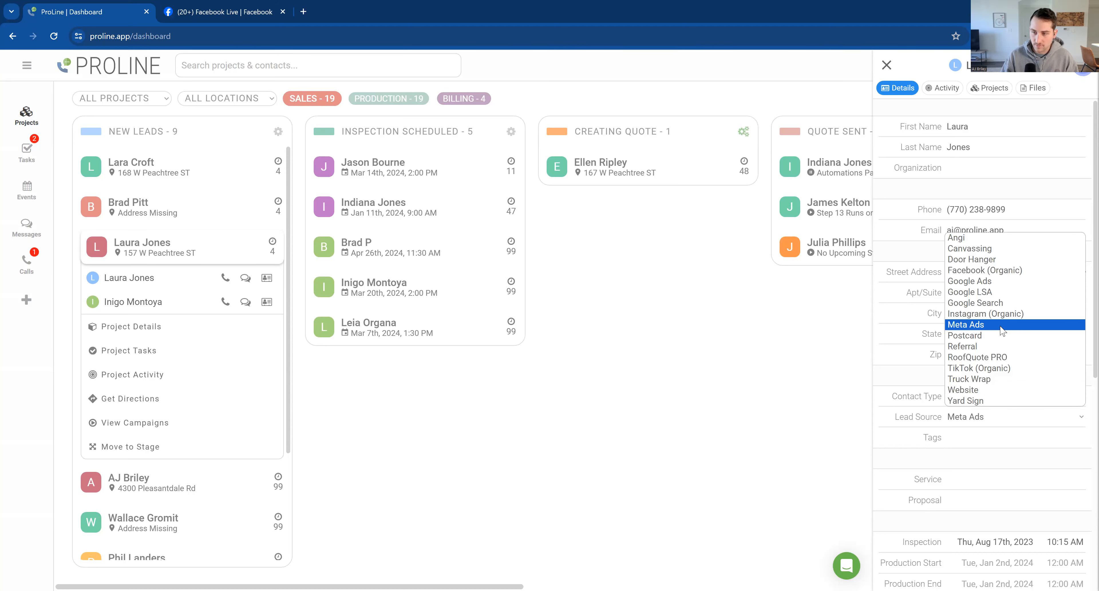
pyautogui.click(977, 438)
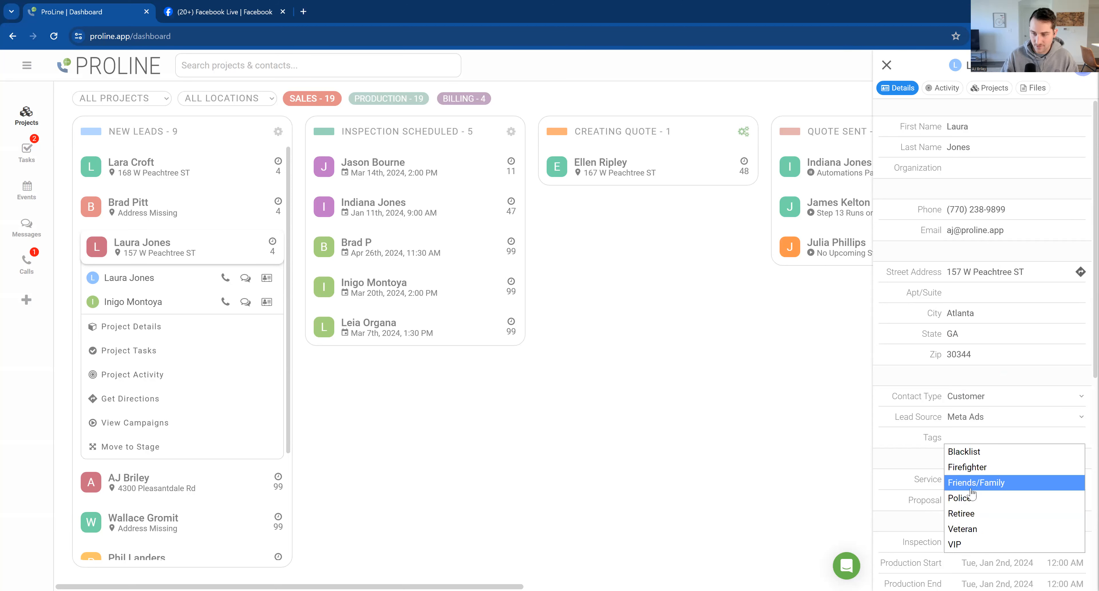
pyautogui.click(911, 461)
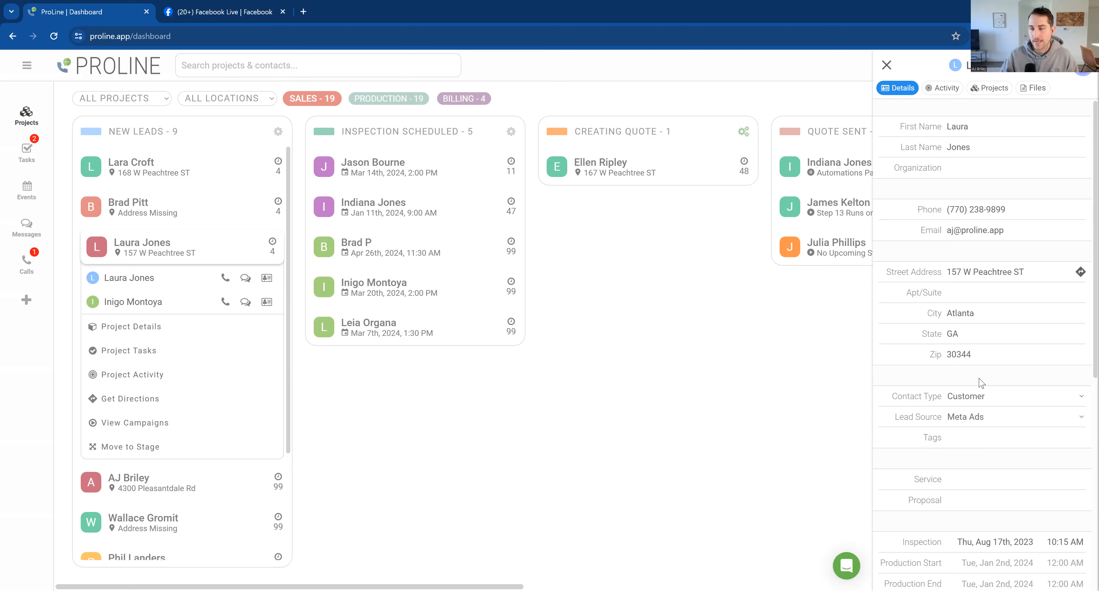
pyautogui.click(971, 418)
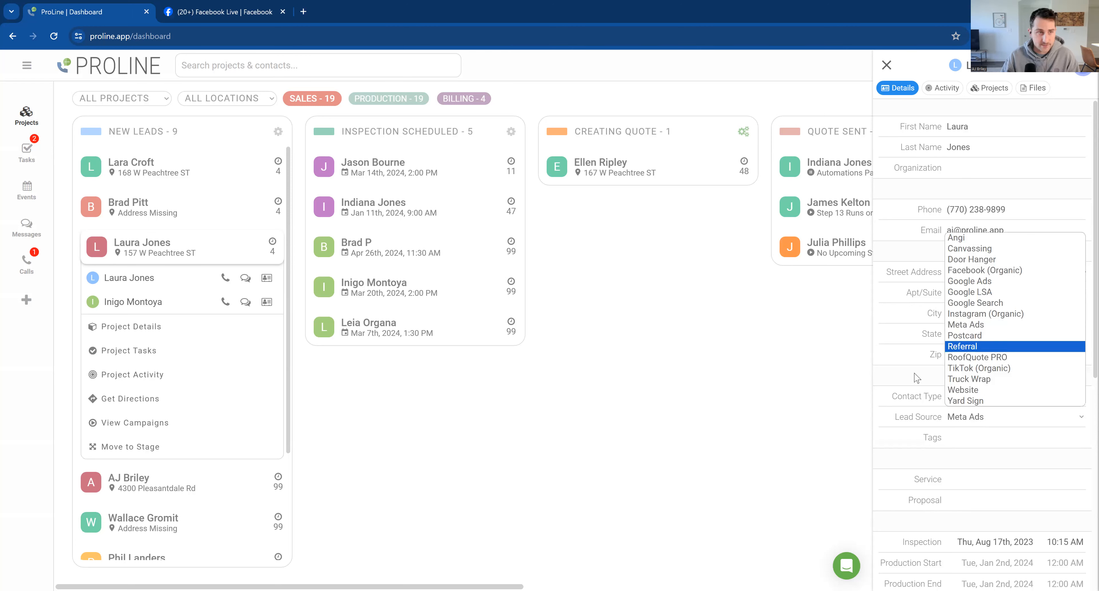
# - Open the contact settings in Company Settings and go to the Contact Types list
pyautogui.click(24, 69)
pyautogui.click(27, 68)
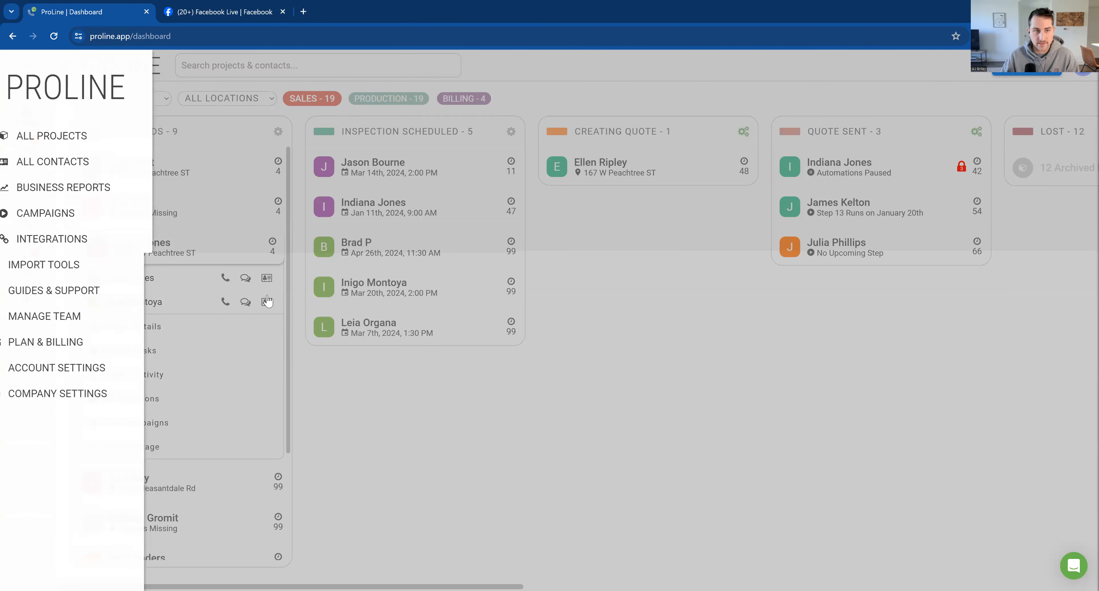
pyautogui.click(143, 391)
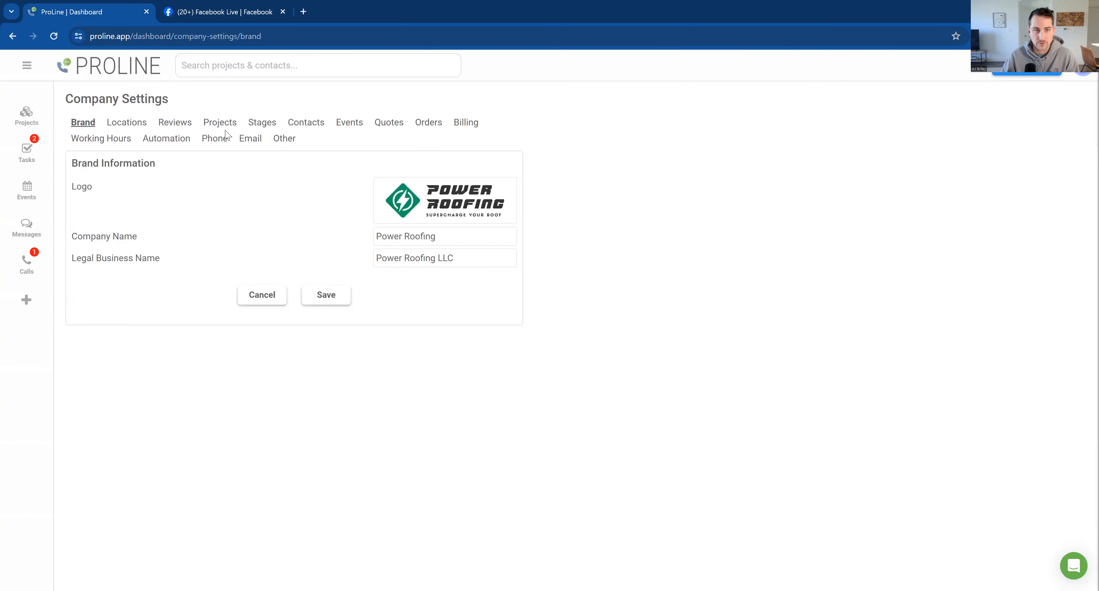
pyautogui.scroll(-4, 354, 252)
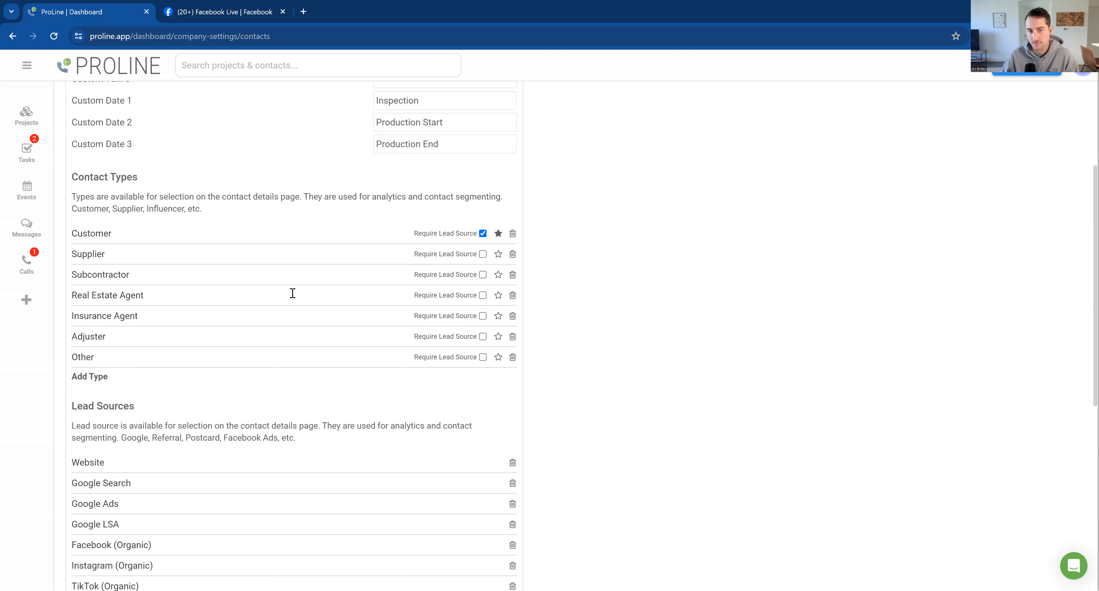
# - Start making Supplier the default contact type instead of Customer, and cancel the change
pyautogui.click(114, 233)
pyautogui.moveTo(113, 233); pyautogui.dragTo(70, 233)
pyautogui.click(206, 225)
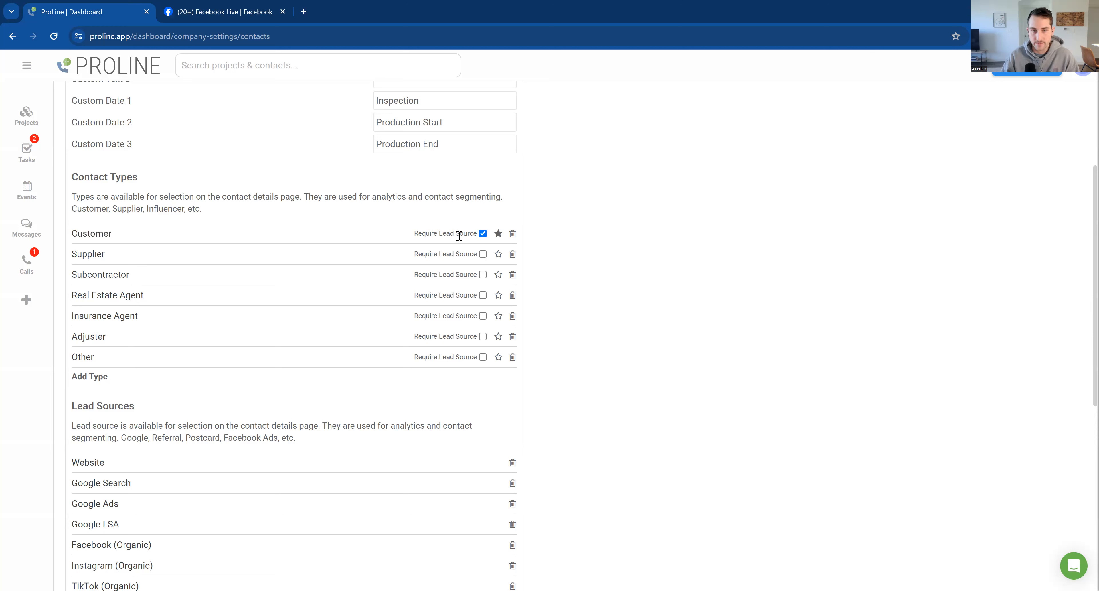
pyautogui.click(498, 255)
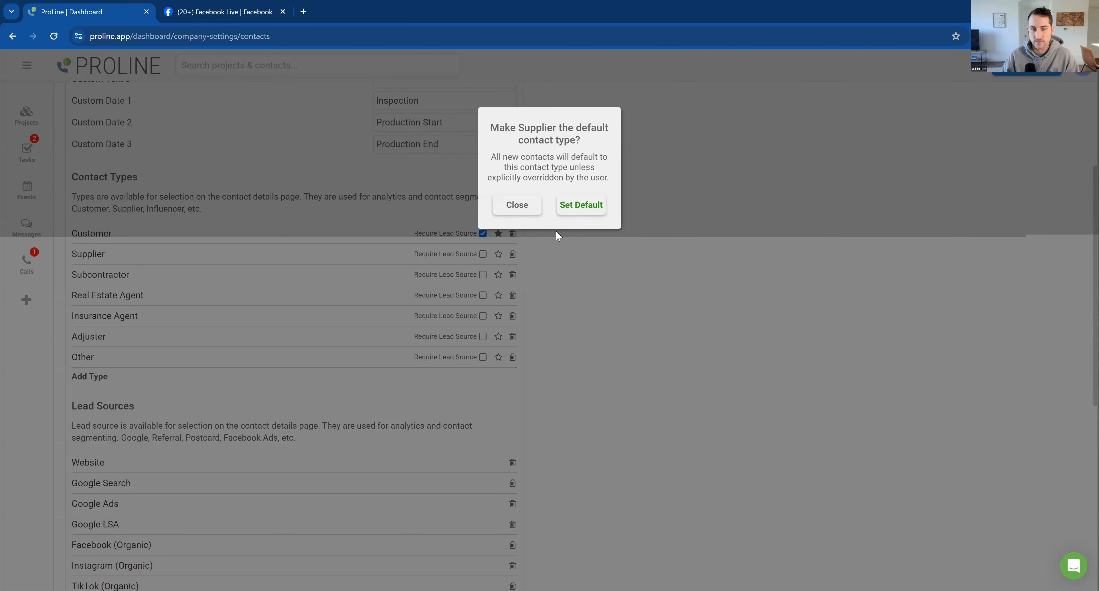
pyautogui.press('Escape')
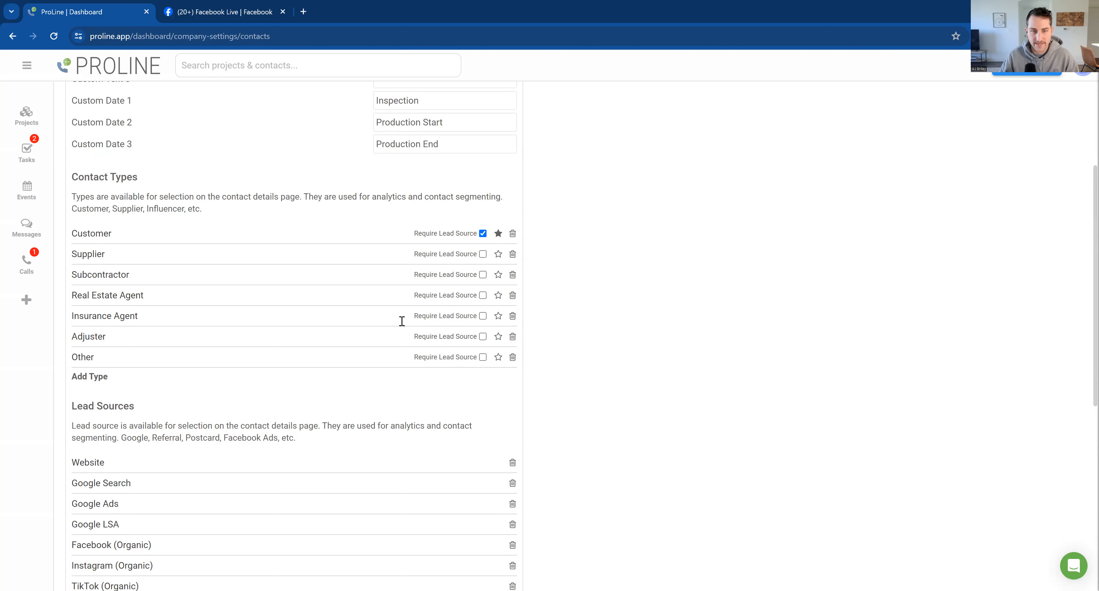
# - Open a blank new contact form to check its default contact type, and close it unsaved
pyautogui.scroll(-4, 392, 320)
pyautogui.scroll(4, 475, 257)
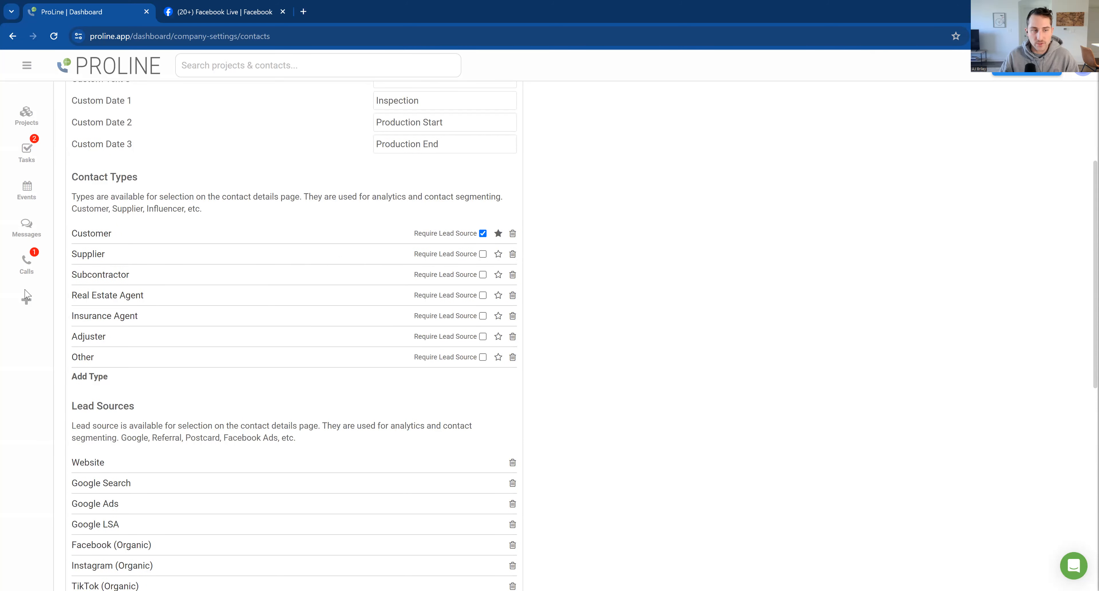
pyautogui.click(26, 298)
pyautogui.click(67, 340)
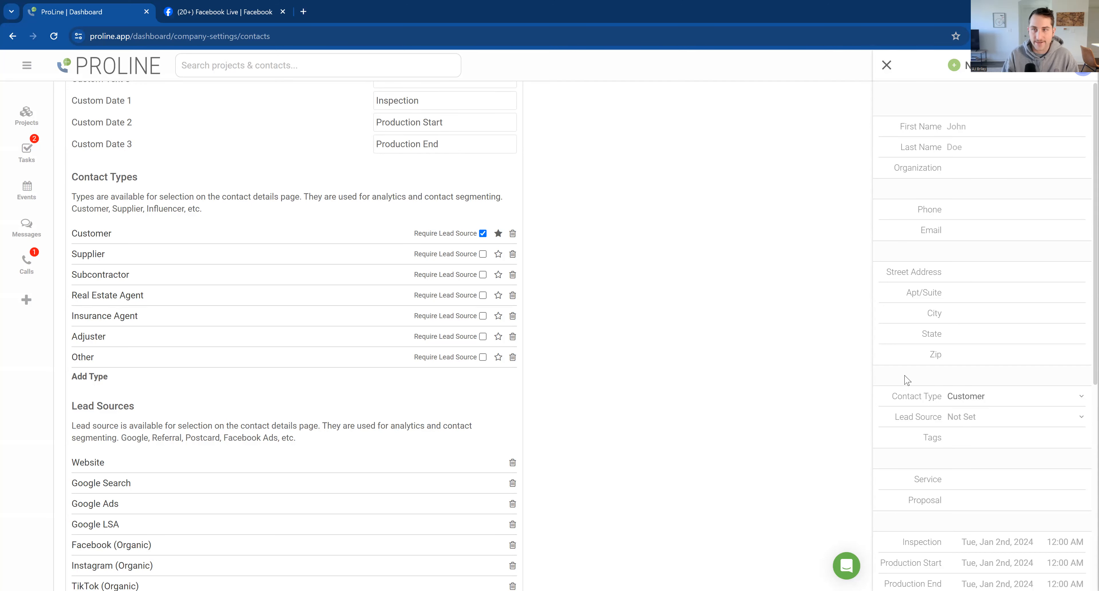
pyautogui.click(886, 65)
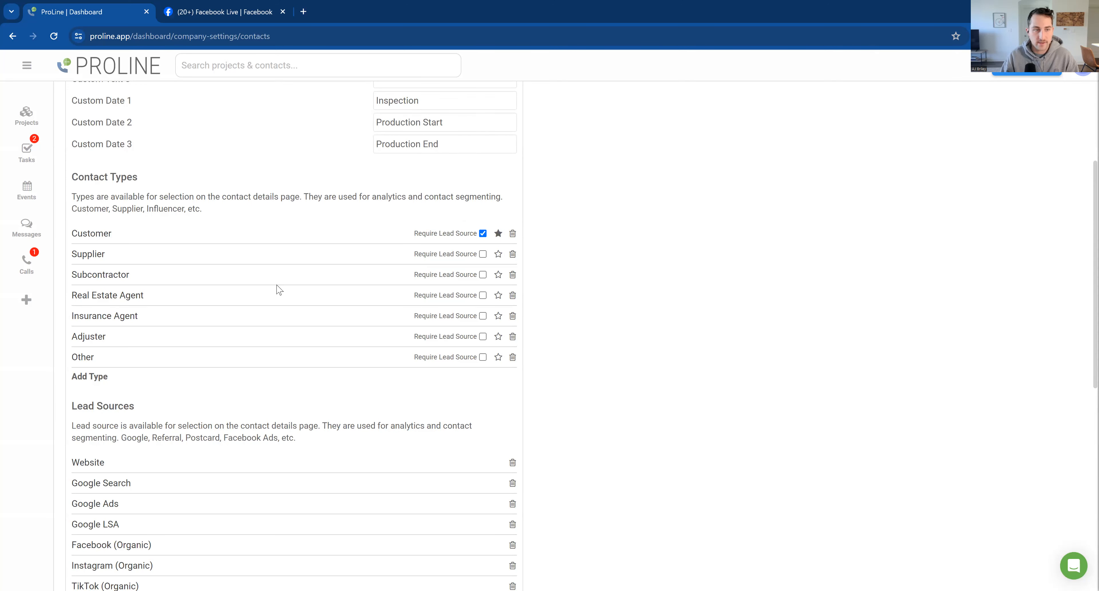
# - Review the Contact Types, Lead Sources and Contact Tags lists in the company's contact settings
pyautogui.scroll(-2, 454, 297)
pyautogui.scroll(2, 457, 277)
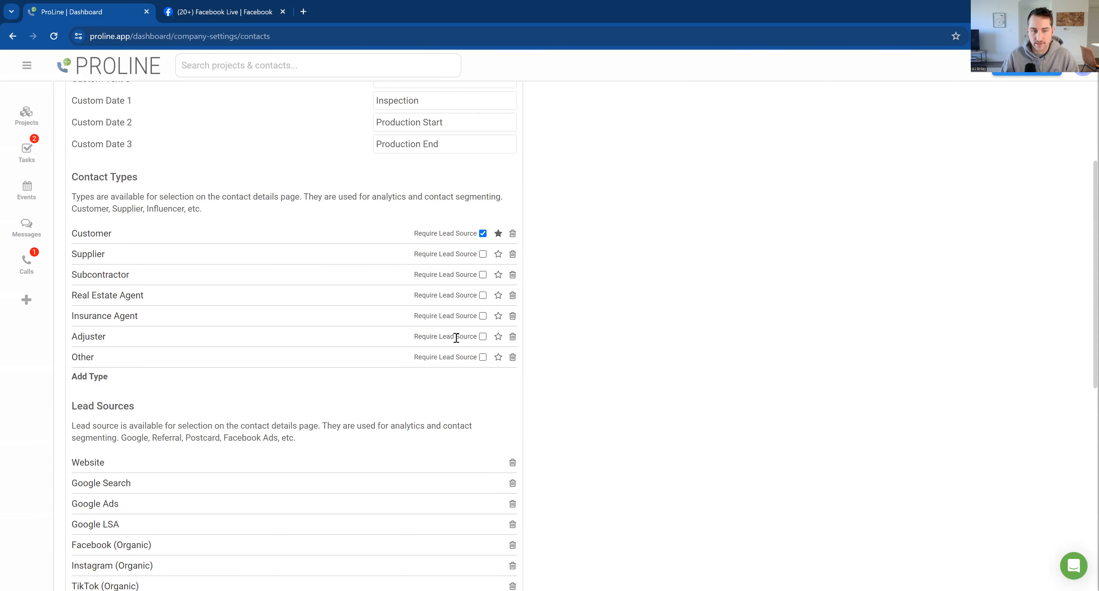
pyautogui.scroll(-5, 367, 256)
pyautogui.scroll(-2, 260, 276)
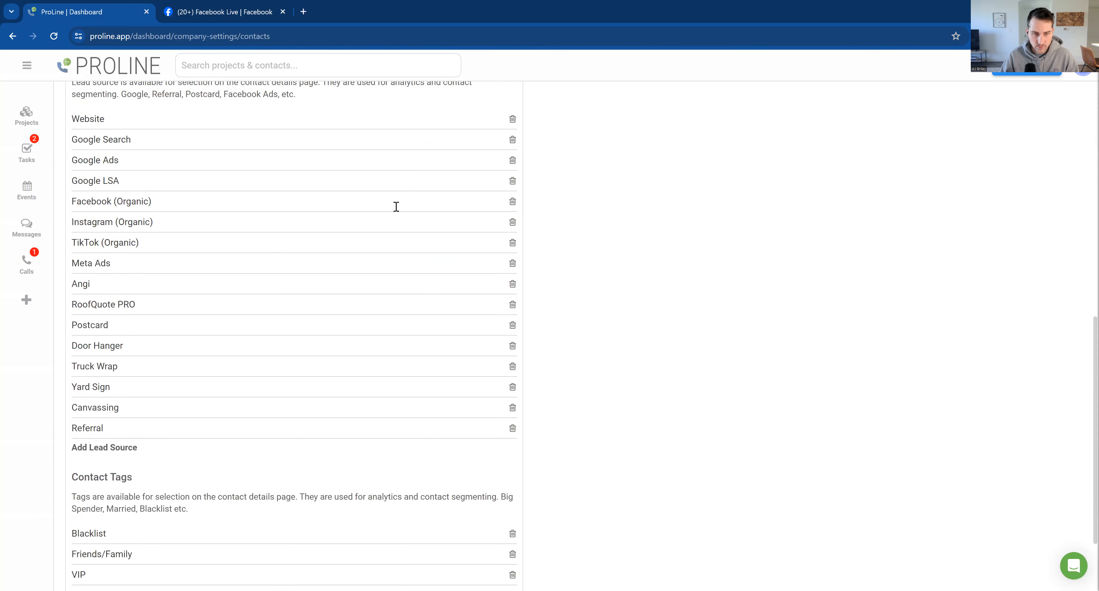
pyautogui.scroll(2, 282, 240)
pyautogui.scroll(-2, 231, 373)
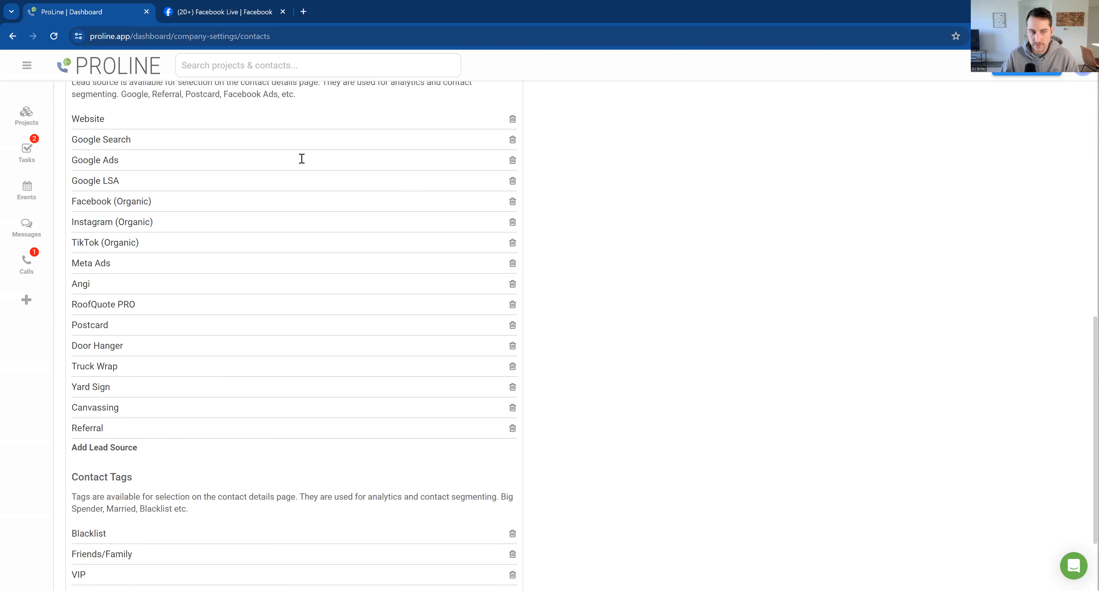
pyautogui.scroll(-3, 270, 362)
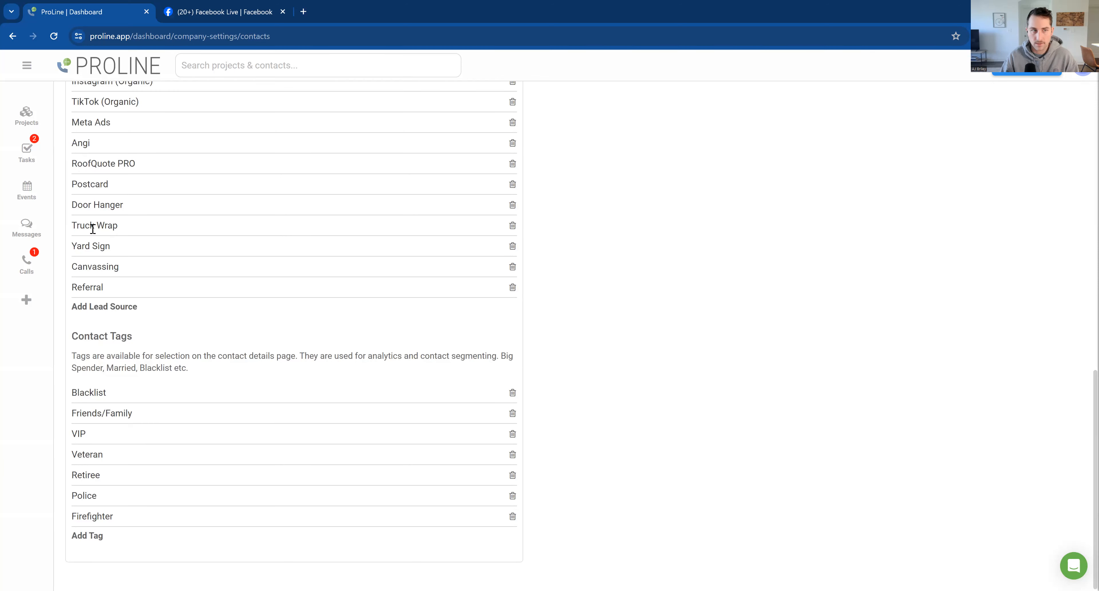
# - Return to the project board and collapse the expanded project in the New Leads stage
pyautogui.scroll(6, 64, 164)
pyautogui.click(26, 115)
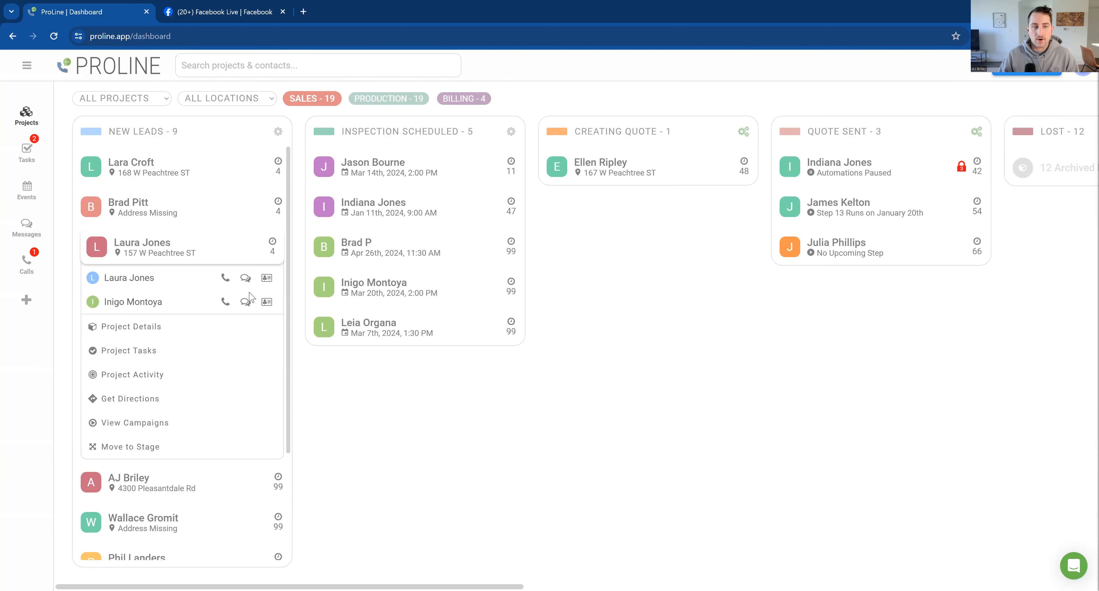
pyautogui.click(173, 247)
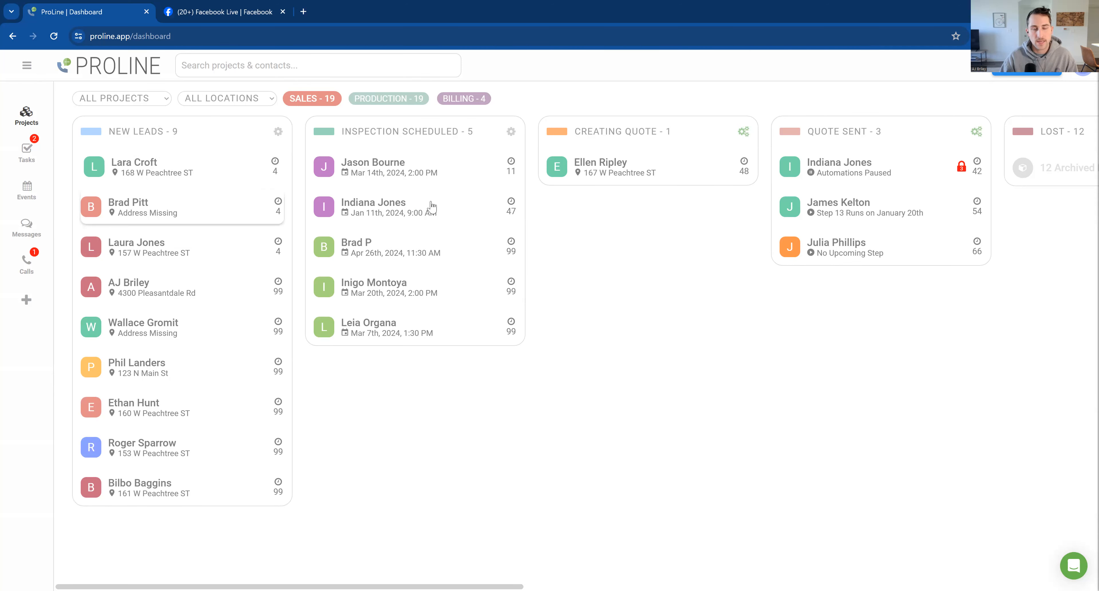
# - Open the Web Leads integration from the company's integrations page
pyautogui.click(28, 68)
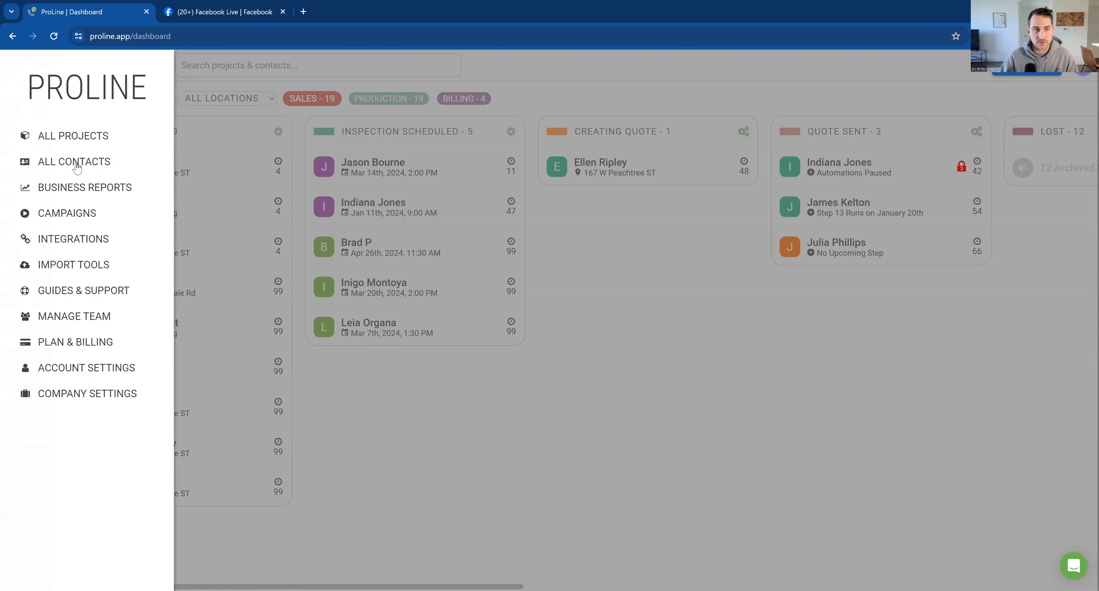
pyautogui.click(83, 242)
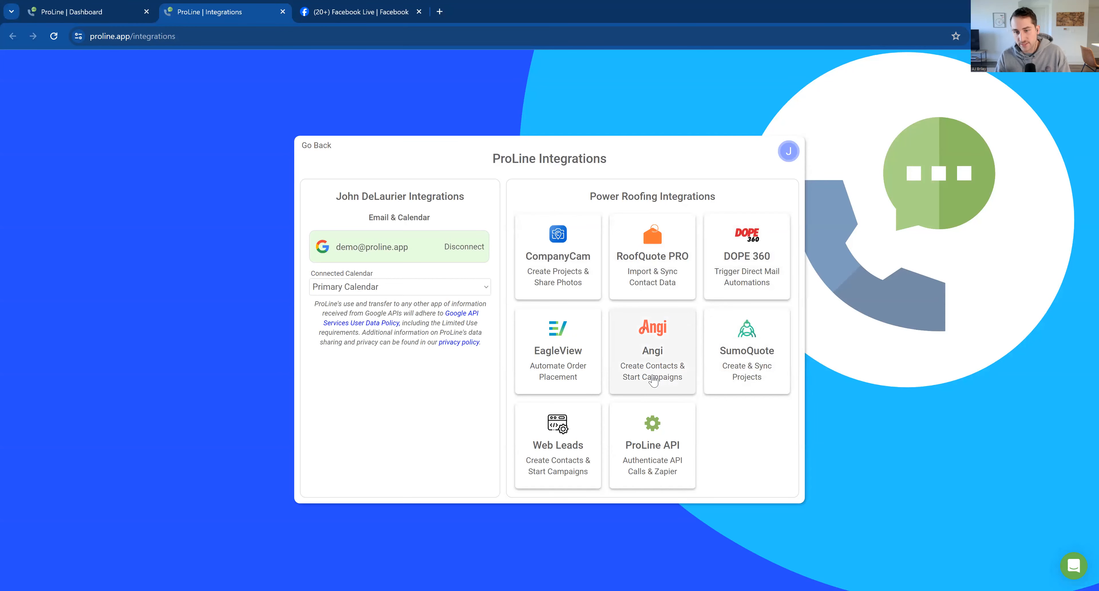
pyautogui.click(580, 440)
# - Examine the New Lead Webhooks settings, including the Lead Source and Contact Type choices for new contacts
pyautogui.scroll(-5, 676, 399)
pyautogui.scroll(5, 704, 325)
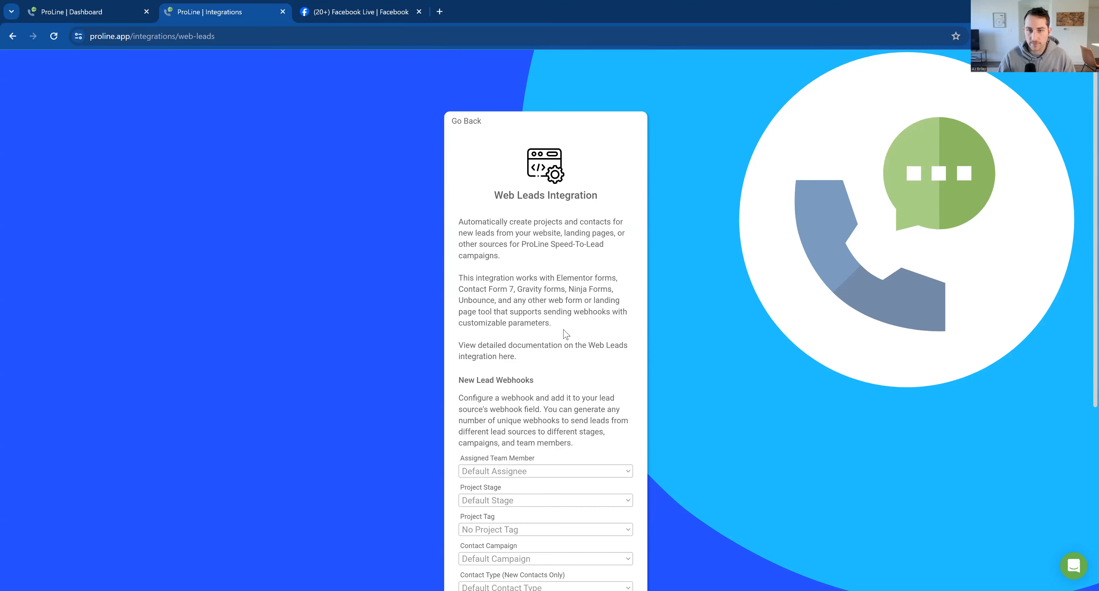
pyautogui.scroll(1, 566, 334)
pyautogui.scroll(-5, 566, 334)
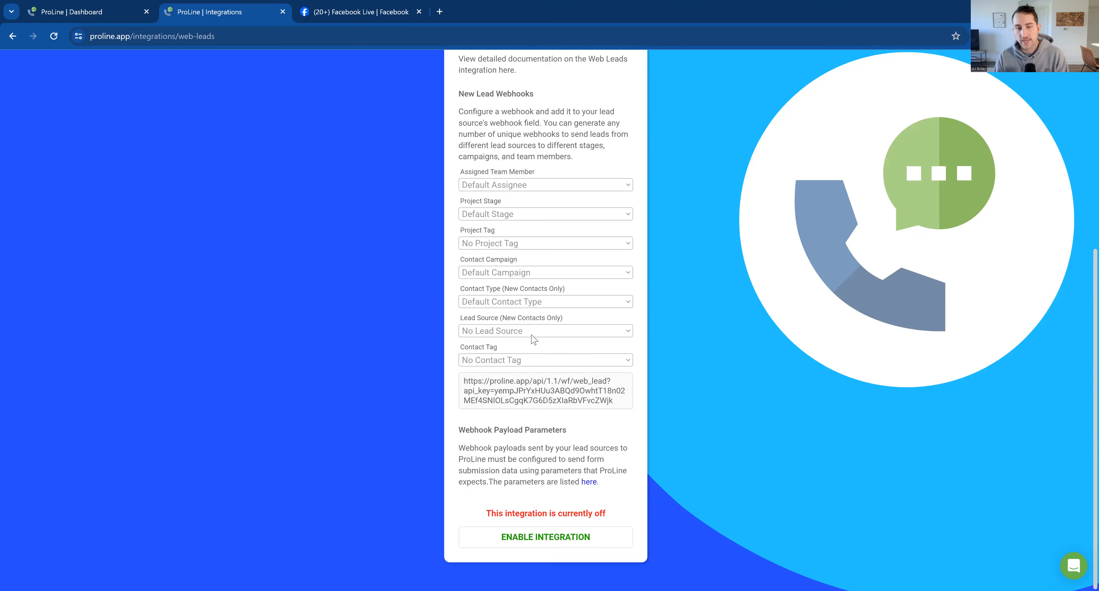
pyautogui.click(510, 334)
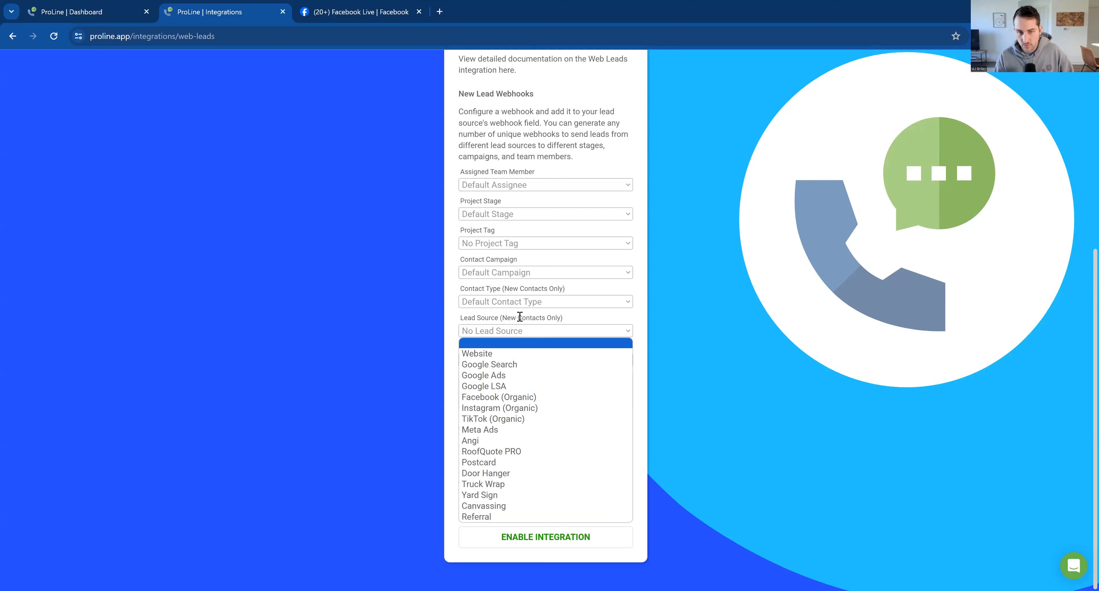
pyautogui.click(531, 305)
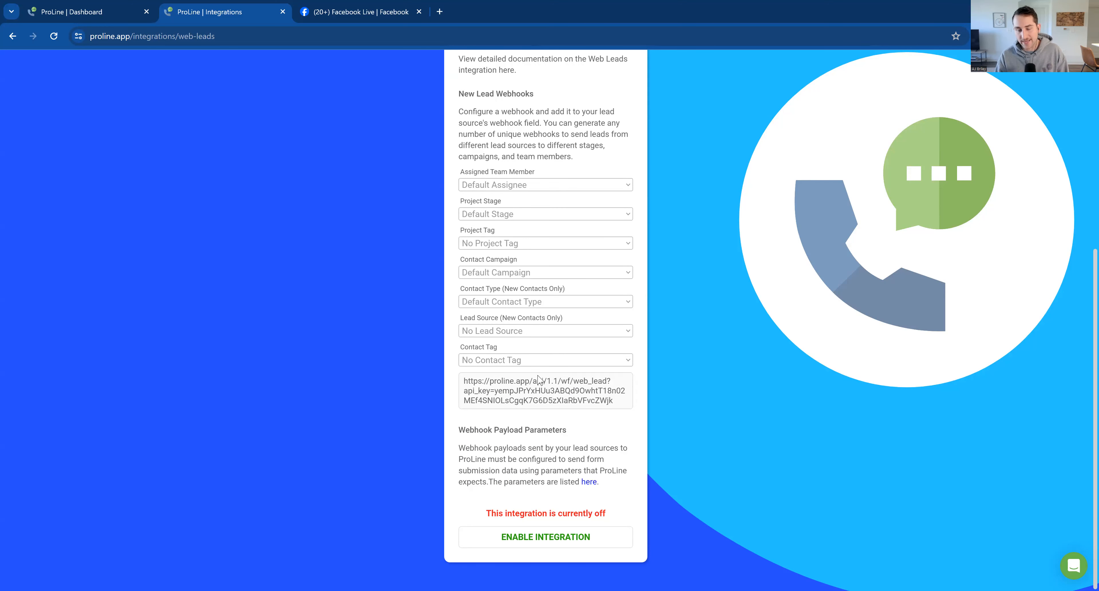
# - Review the New Lead Webhooks options and the webhook address on the Web Leads page, and return to the integrations list
pyautogui.scroll(5, 537, 391)
pyautogui.scroll(-5, 533, 394)
pyautogui.scroll(5, 531, 397)
pyautogui.scroll(-5, 582, 416)
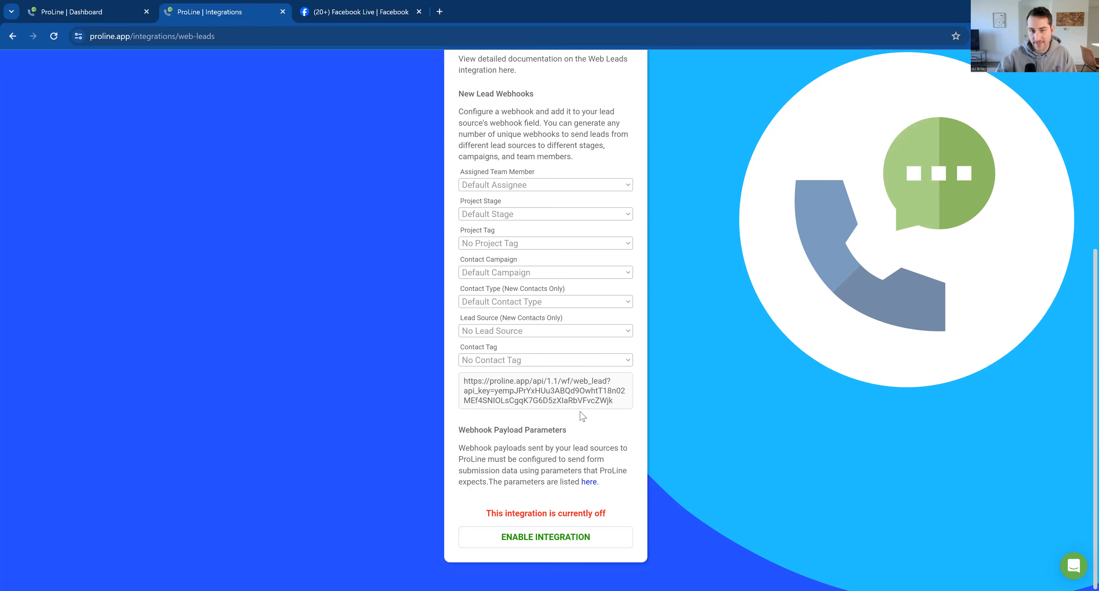
pyautogui.scroll(5, 555, 278)
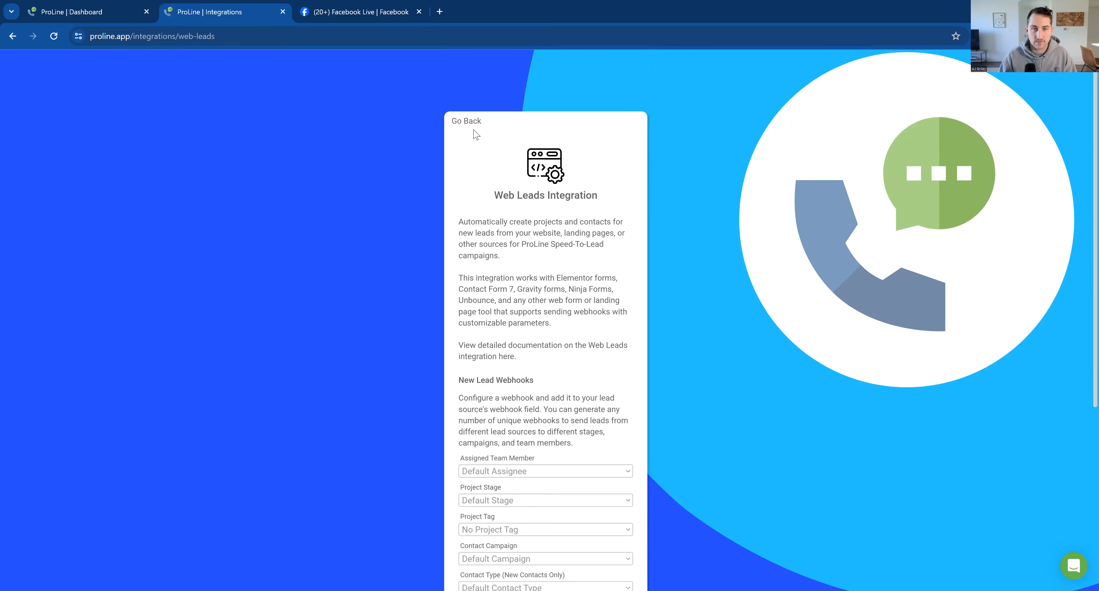
pyautogui.click(467, 123)
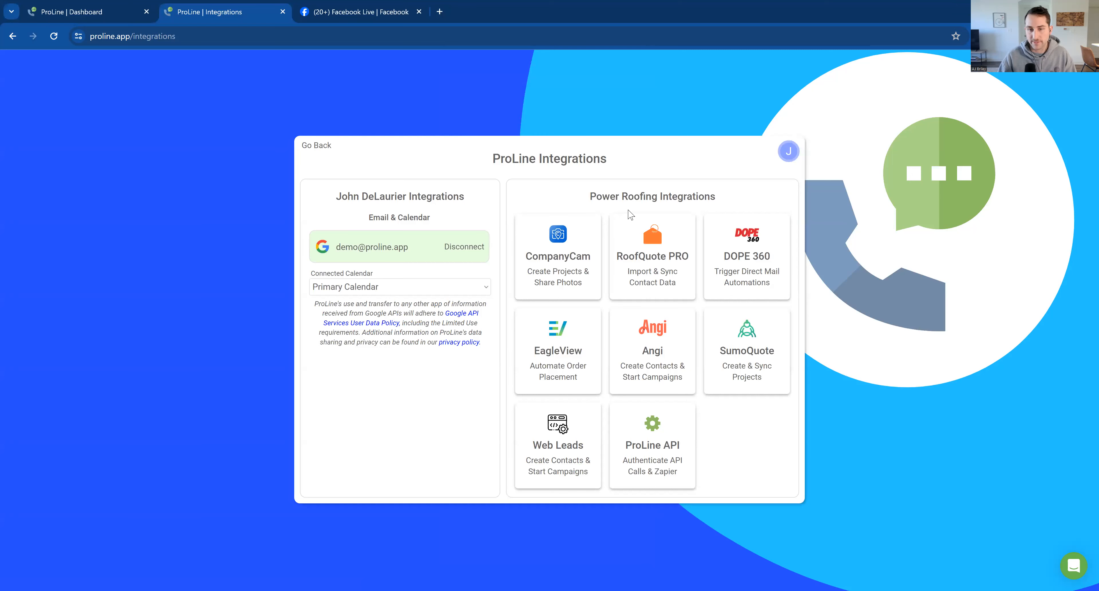
# - Review the RoofQuote PRO integration rules for Contact Type, Lead Source and Contact Tag, and leave the integrations pages
pyautogui.click(664, 267)
pyautogui.scroll(-5, 586, 367)
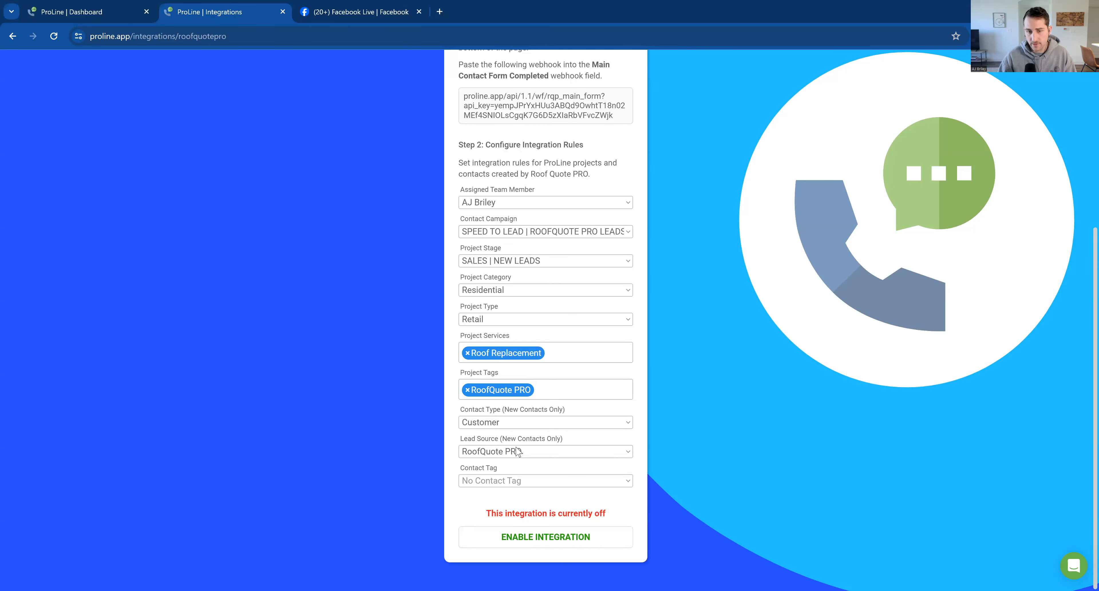
pyautogui.scroll(5, 525, 318)
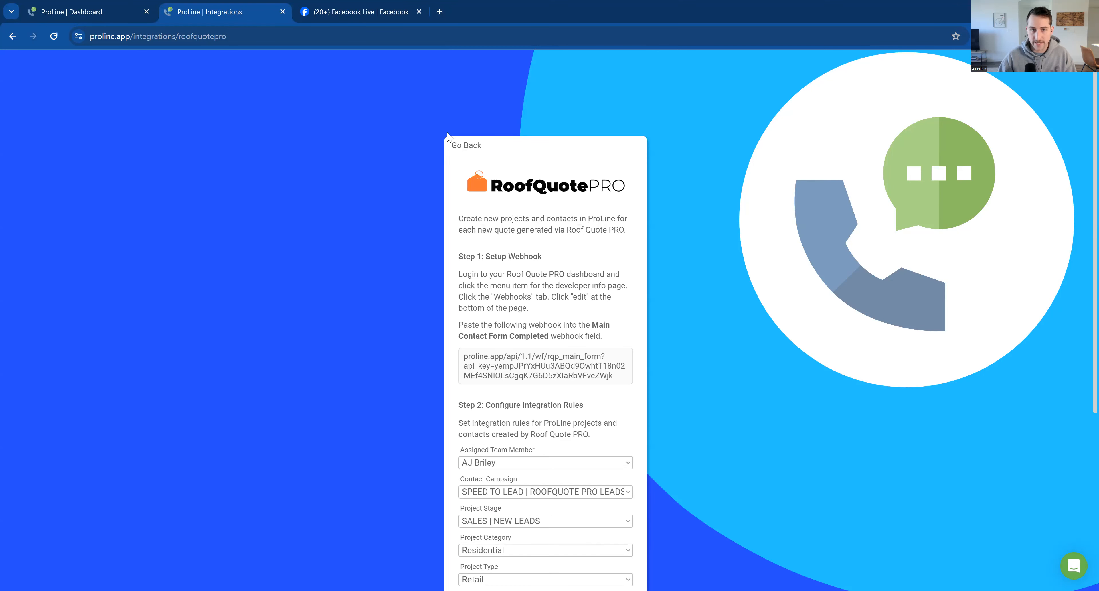
pyautogui.click(452, 143)
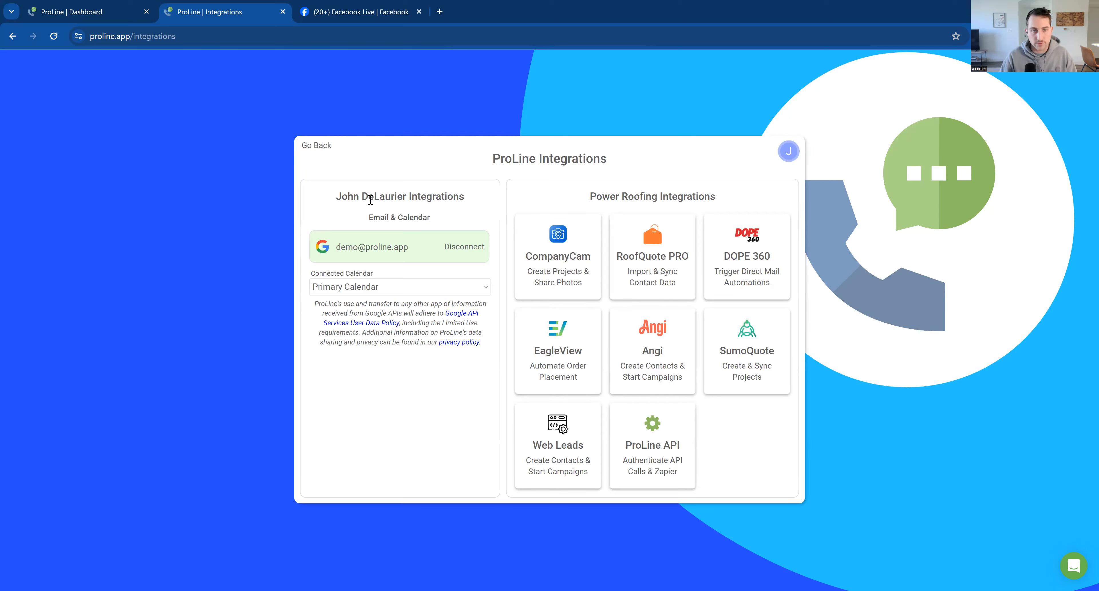
pyautogui.click(309, 146)
# - Open Business Reports from the other dashboard tab and generate the Marketing report with its default dates
pyautogui.click(151, 16)
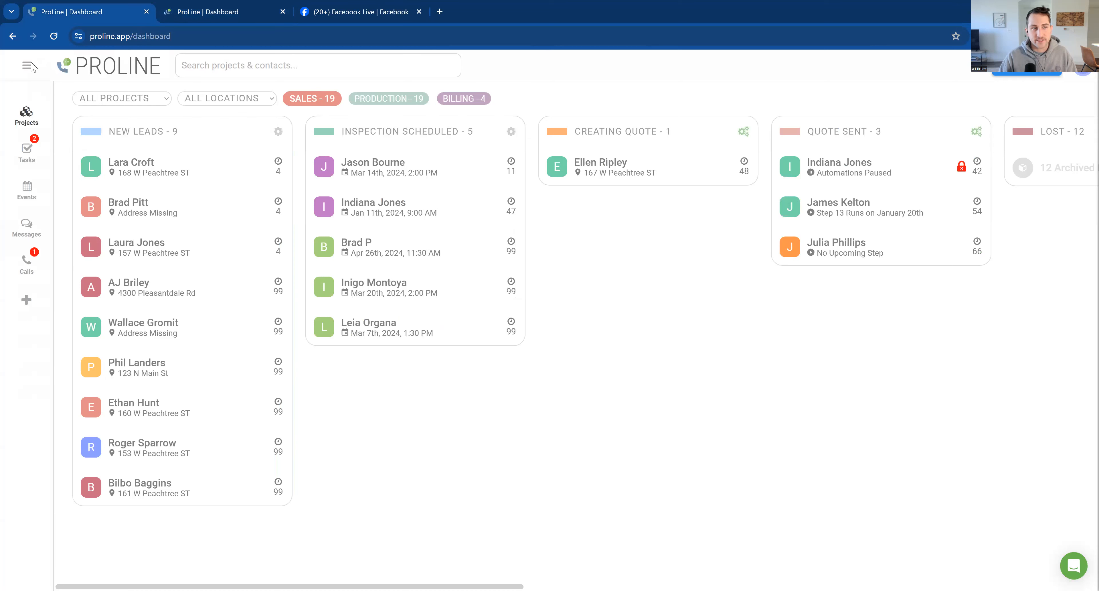
pyautogui.click(27, 68)
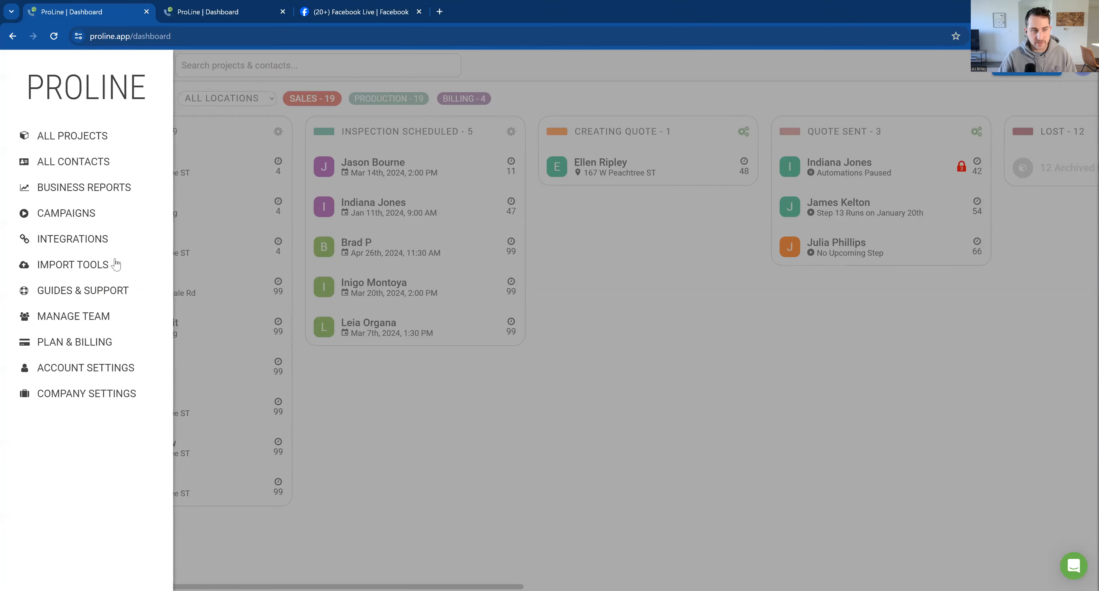
pyautogui.click(91, 191)
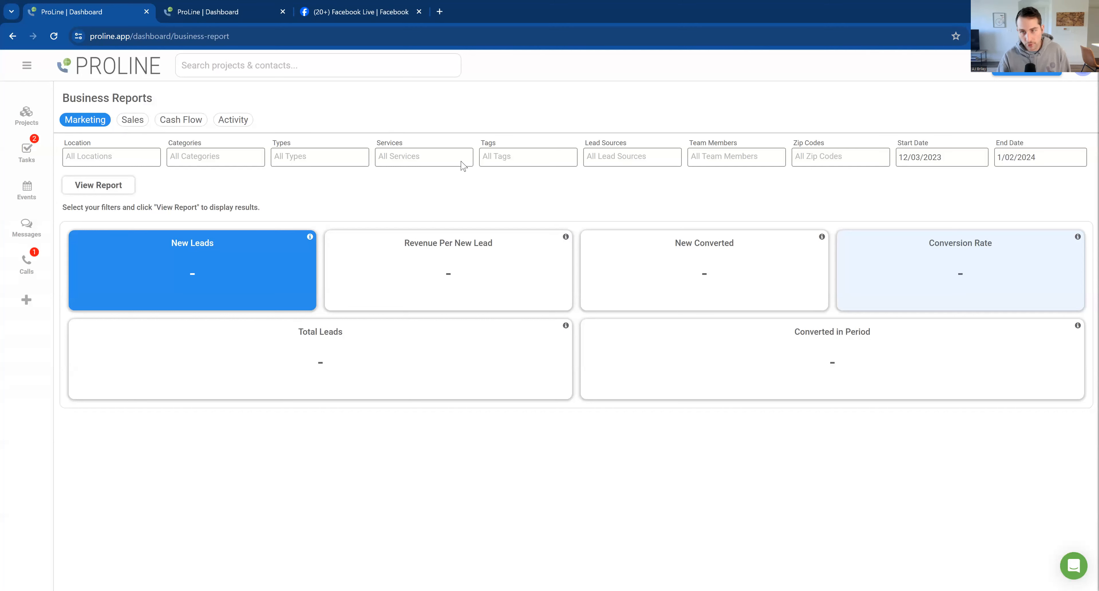
pyautogui.click(126, 184)
# - Set the Marketing report's start date to 6/26/2023 and generate the report again
pyautogui.click(960, 158)
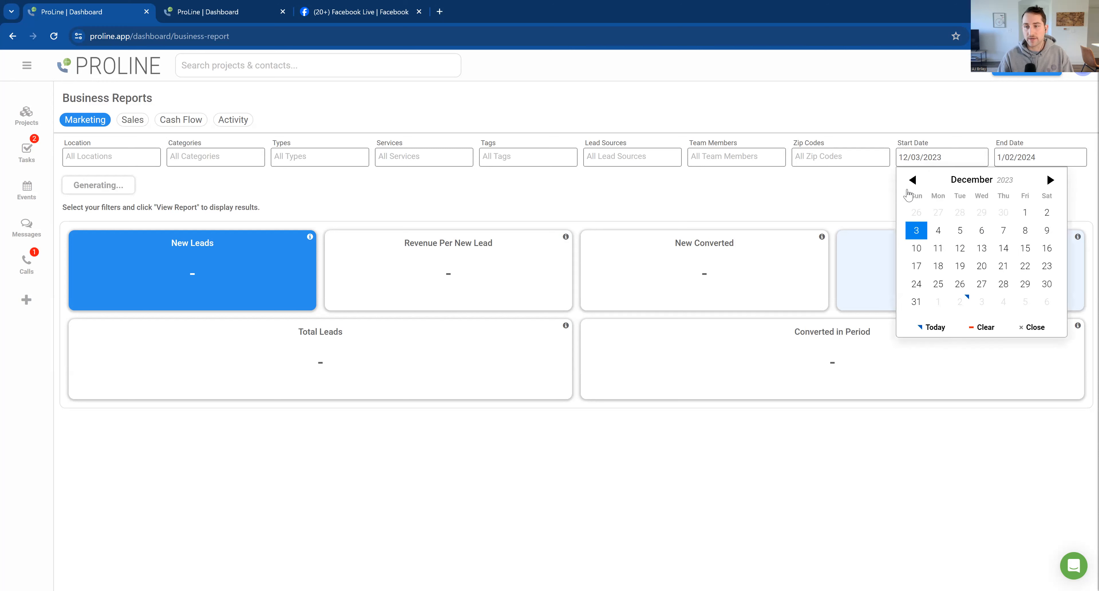
pyautogui.click(913, 179)
pyautogui.click(912, 180)
pyautogui.click(913, 180)
pyautogui.click(912, 180)
pyautogui.click(913, 180)
pyautogui.click(938, 212)
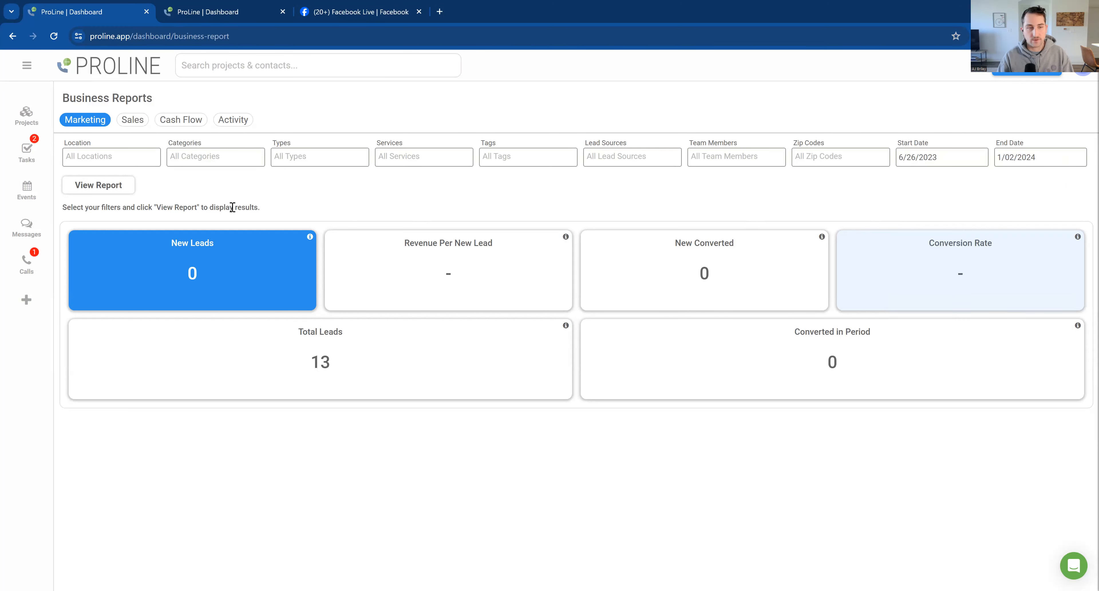
pyautogui.click(93, 186)
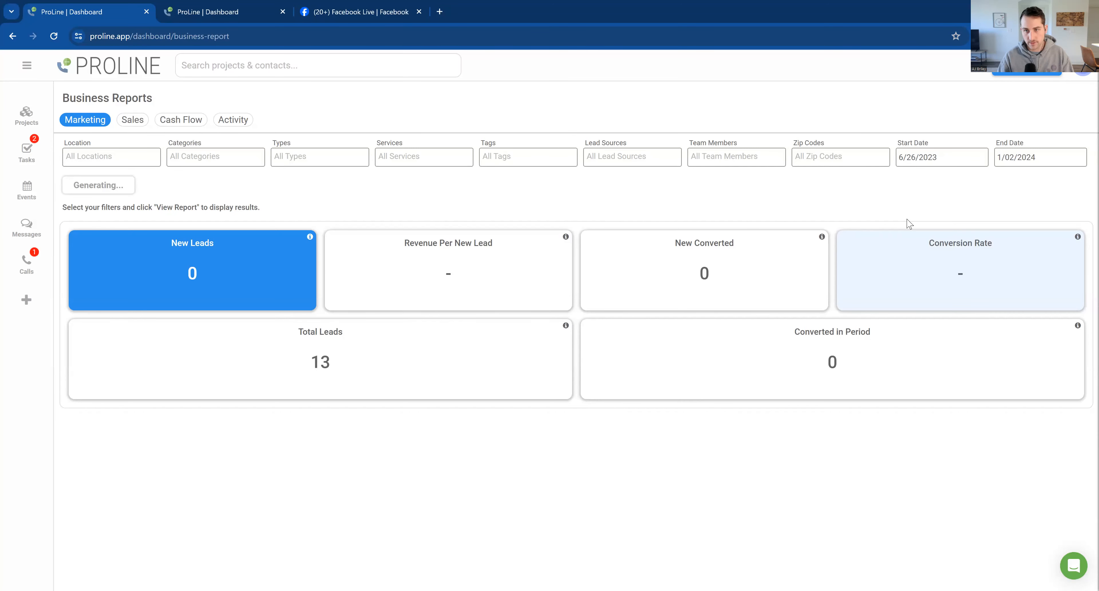
# - Filter the Marketing report by the Meta Ads lead source and regenerate it
pyautogui.click(598, 156)
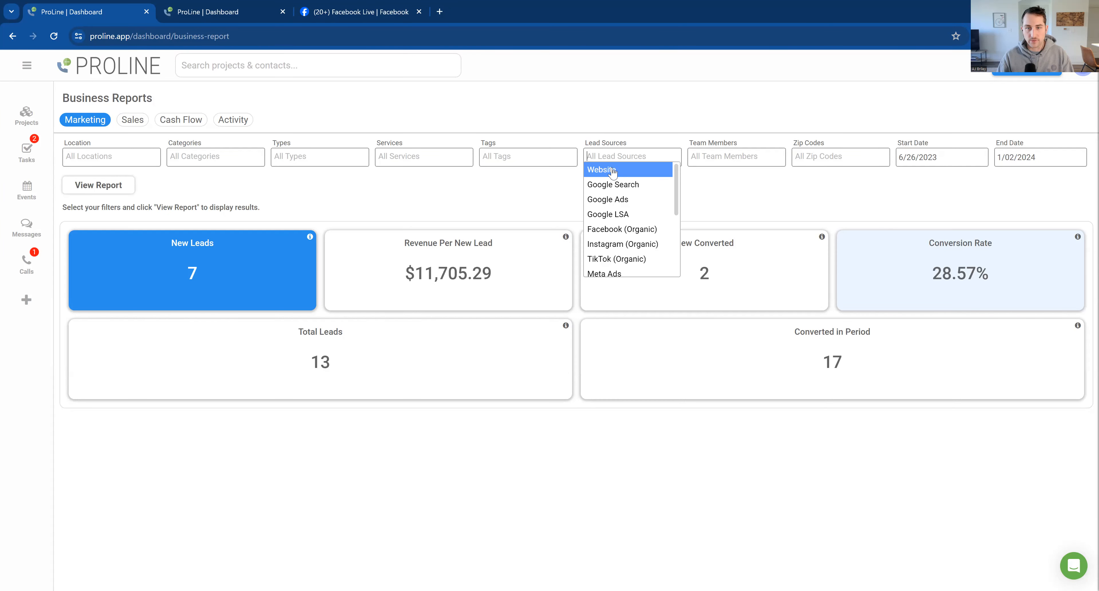
pyautogui.scroll(-2, 633, 228)
pyautogui.click(634, 219)
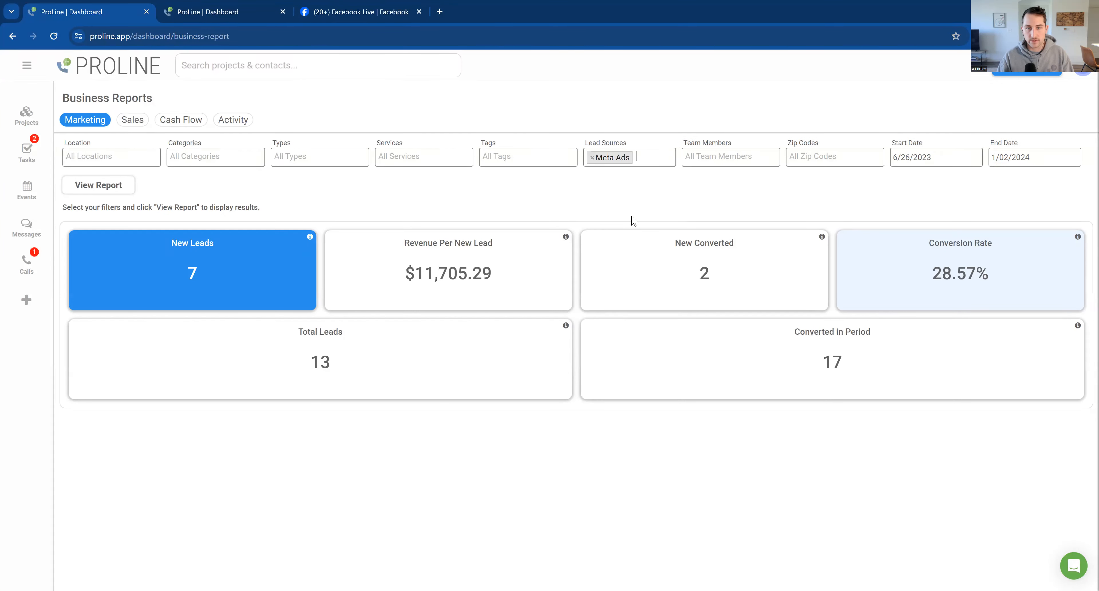
pyautogui.click(106, 191)
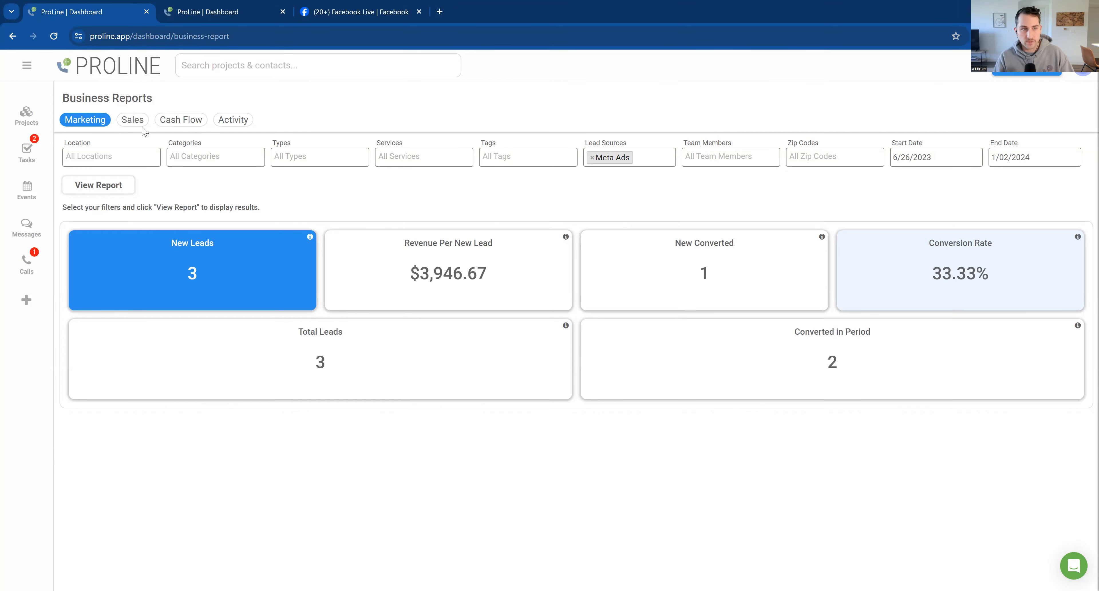
# - Look at the Lead Sources filter on the Sales and Cash Flow reports, and return to the project board
pyautogui.click(133, 121)
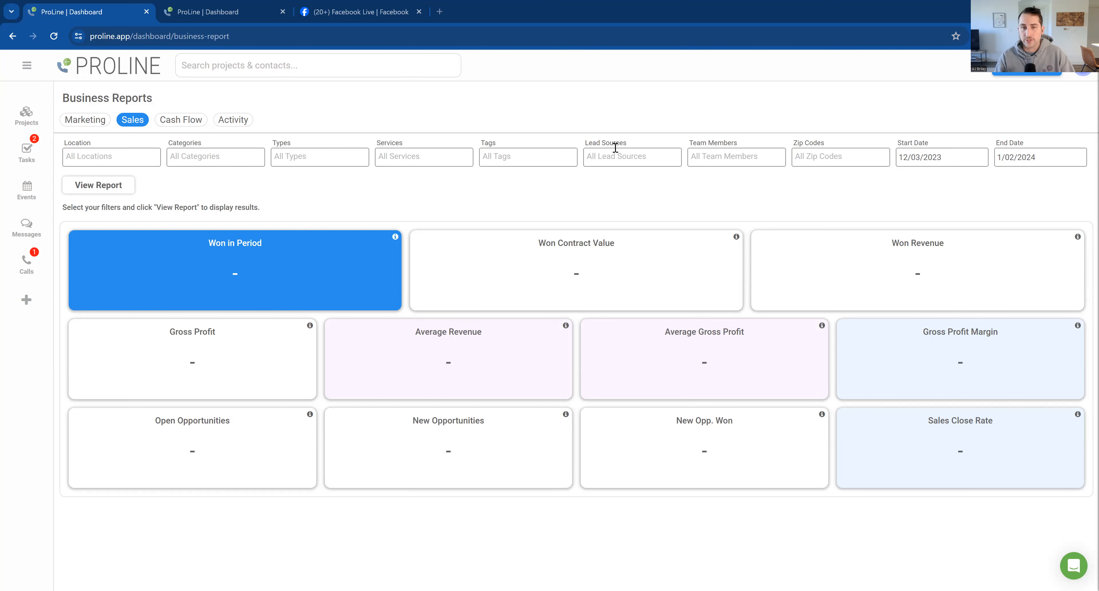
pyautogui.click(653, 161)
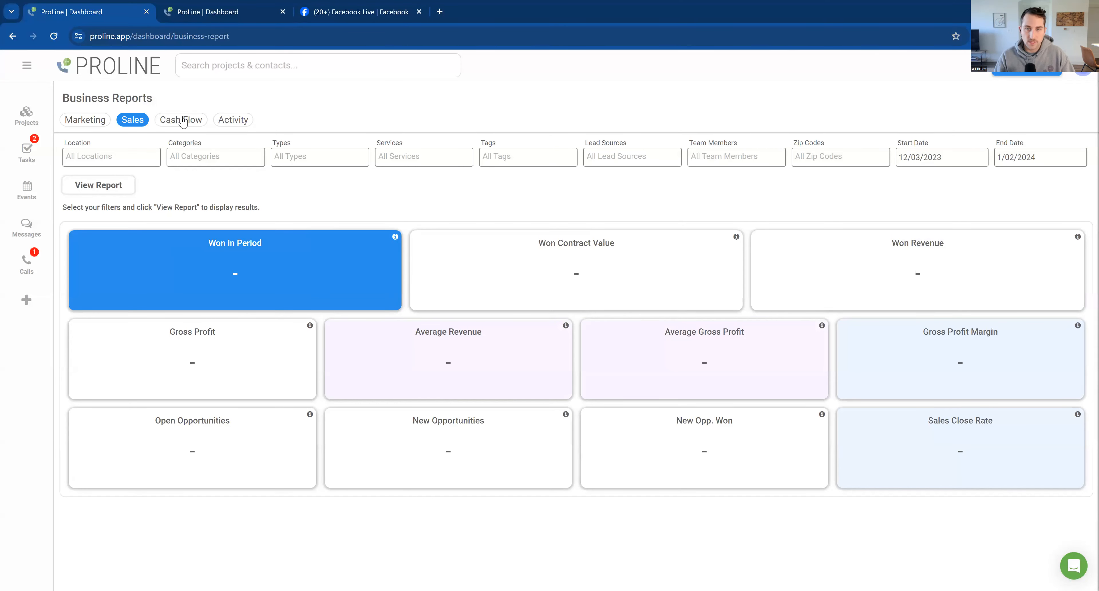
pyautogui.click(183, 122)
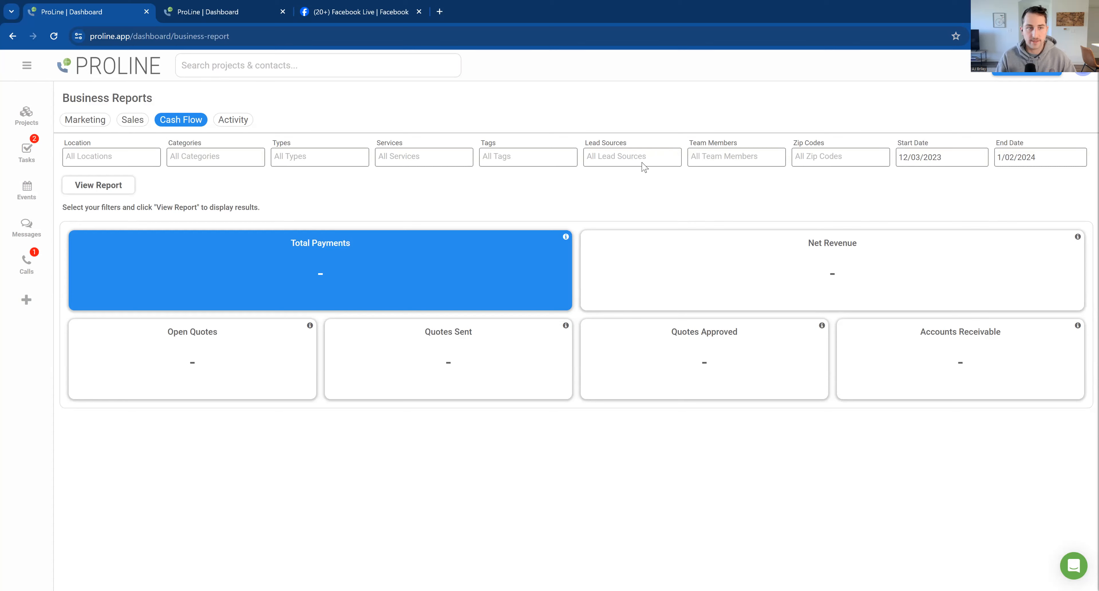
pyautogui.click(86, 121)
pyautogui.click(26, 115)
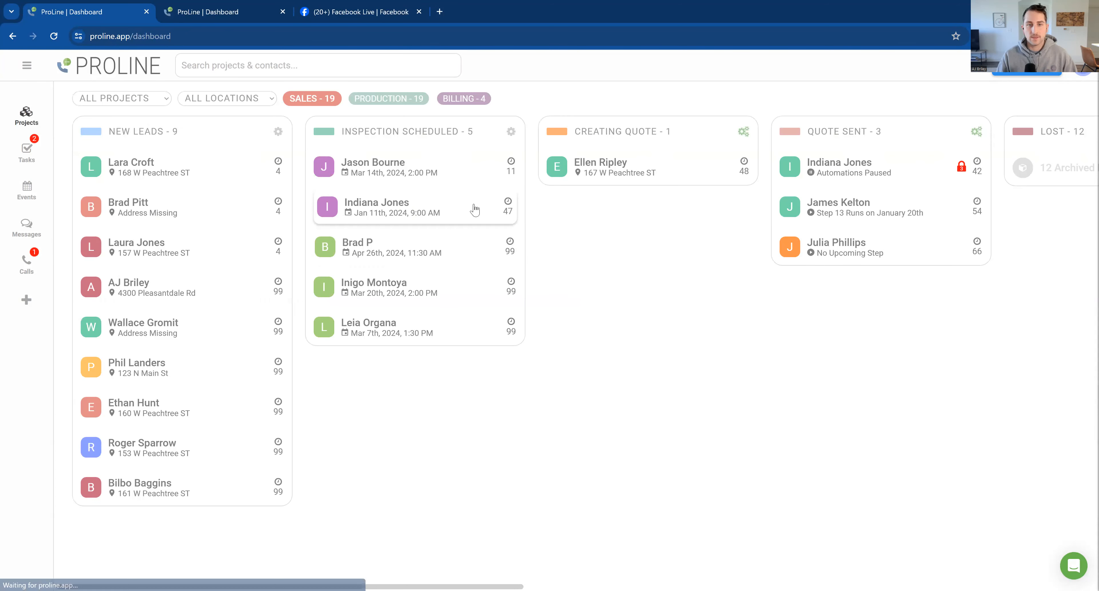
pyautogui.moveTo(342, 27)
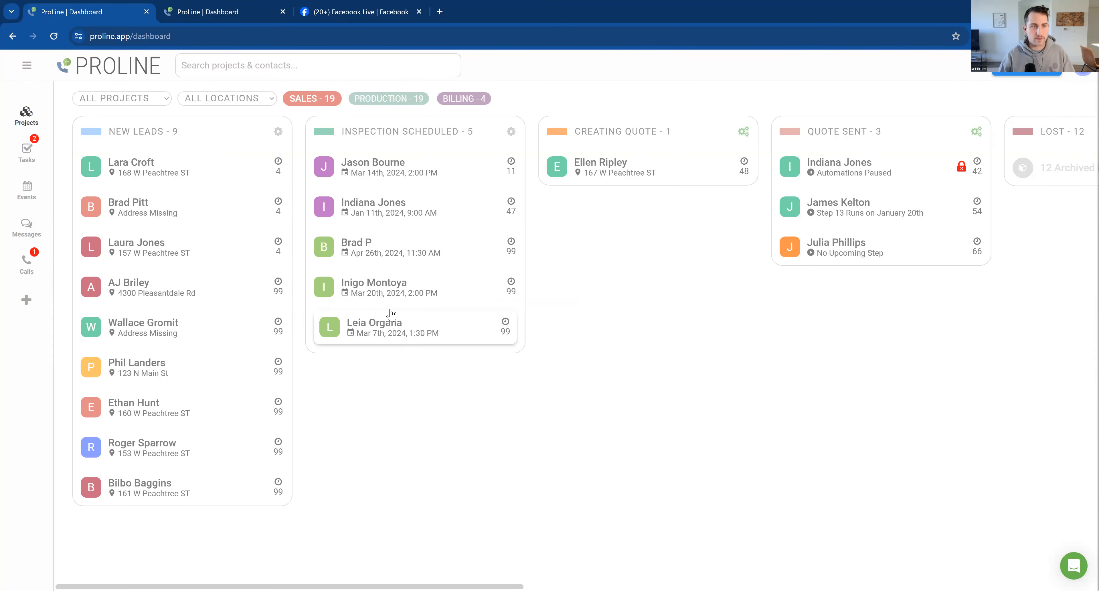
pyautogui.click(27, 68)
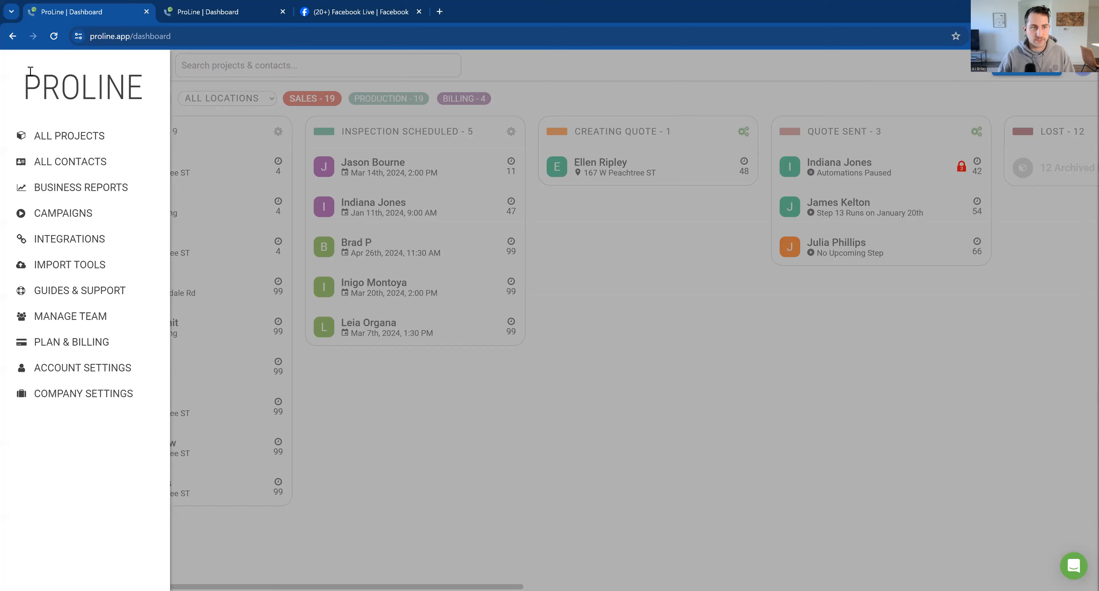
pyautogui.click(79, 397)
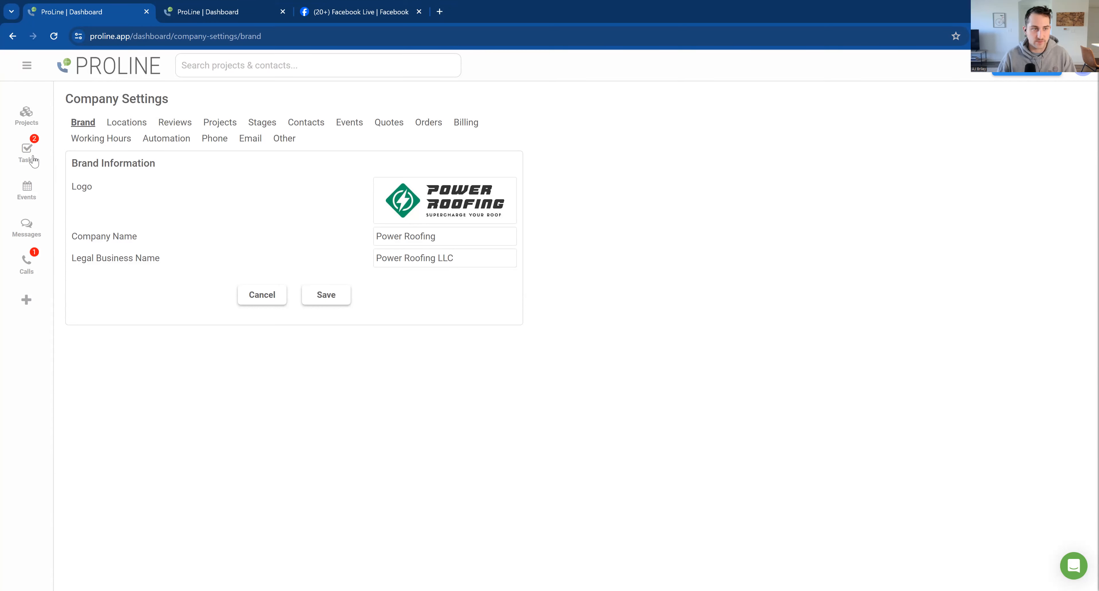
pyautogui.click(22, 123)
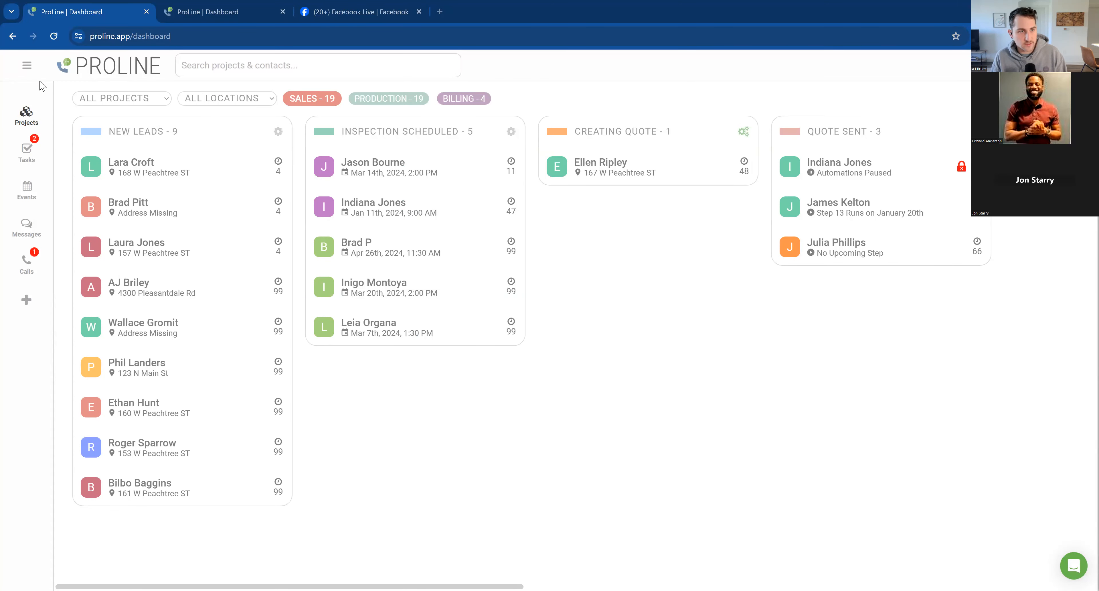
# - Review the Contact Types and Lead Sources lists in the company's contact settings, and return to the project board
pyautogui.click(23, 66)
pyautogui.click(85, 397)
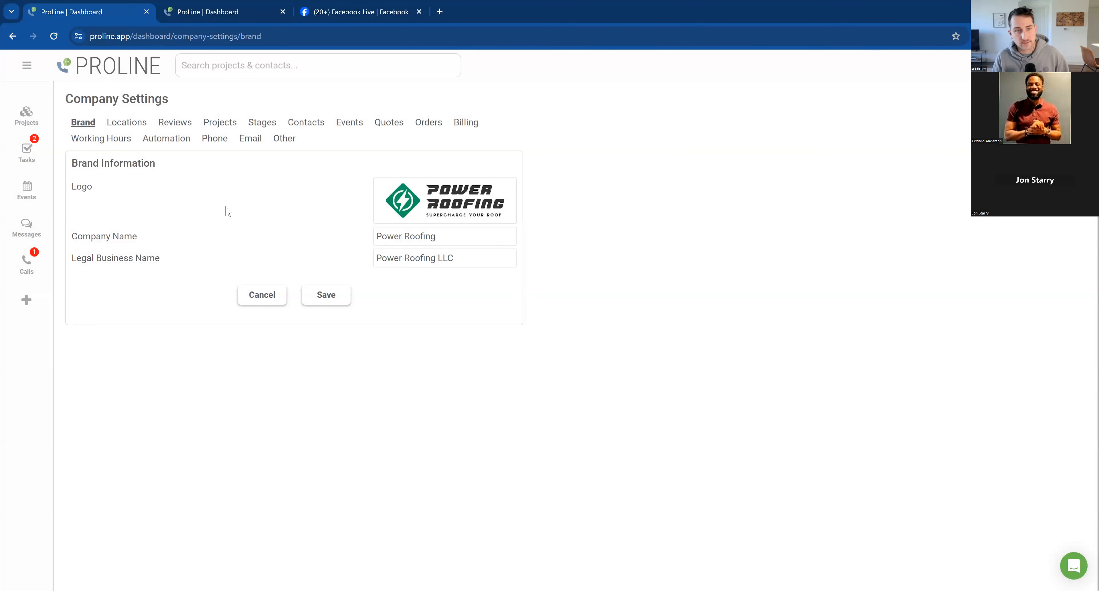
pyautogui.click(314, 128)
pyautogui.scroll(-8, 283, 290)
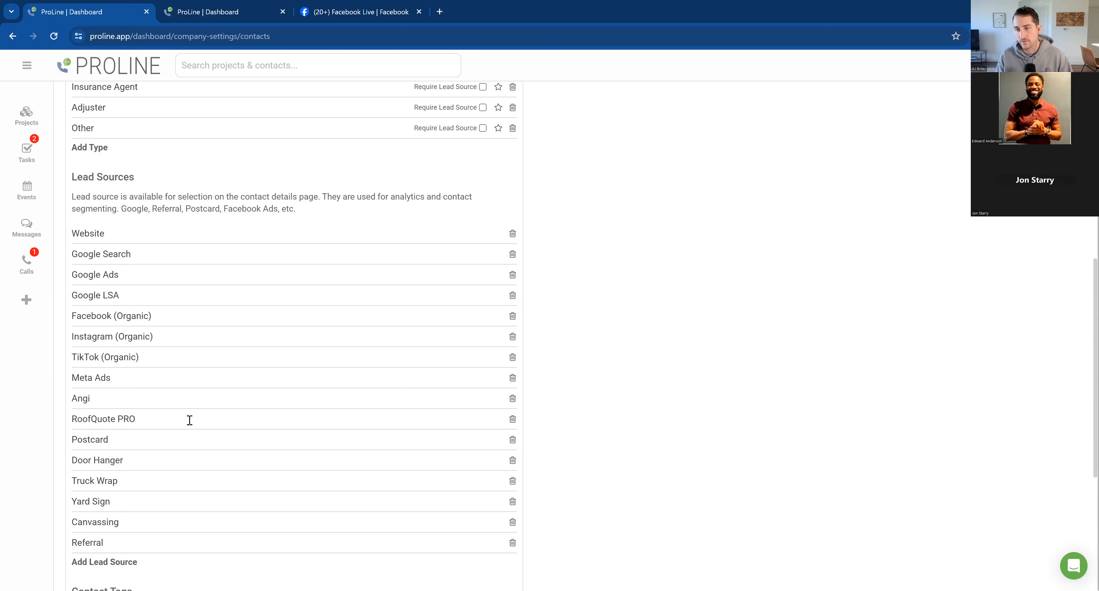
pyautogui.scroll(-3, 267, 363)
pyautogui.scroll(3, 280, 399)
pyautogui.scroll(-1, 281, 401)
pyautogui.scroll(4, 277, 407)
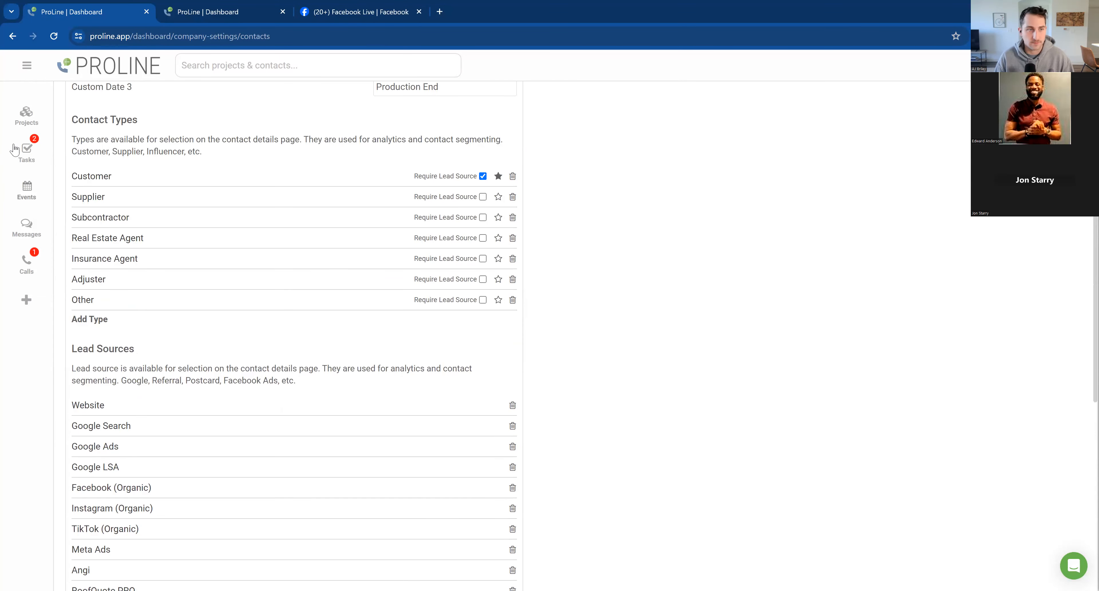
pyautogui.click(24, 119)
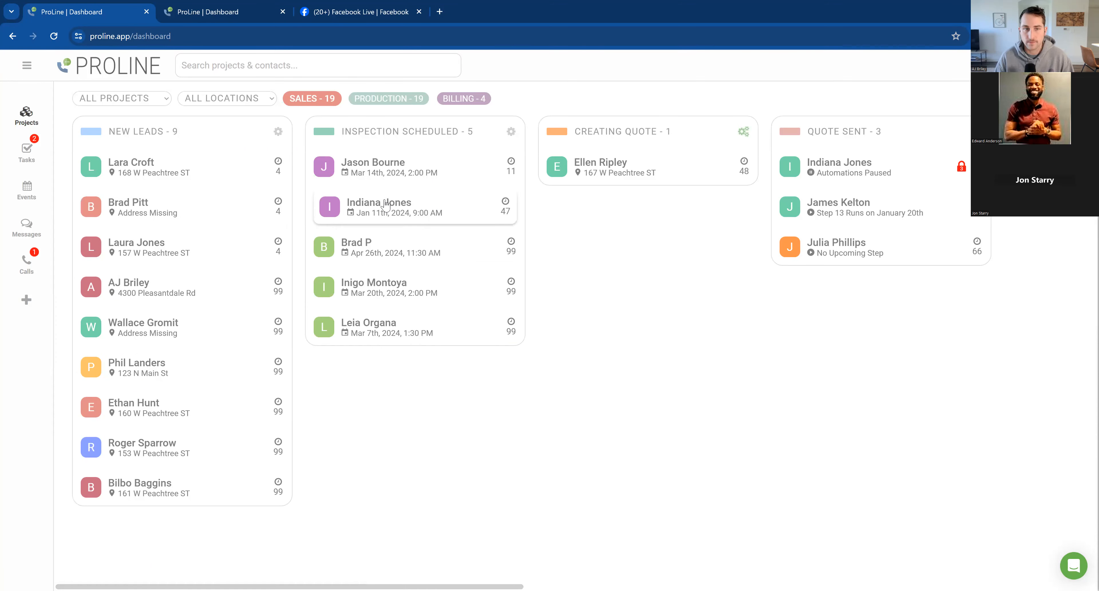
# - View the Lead Source choices for a new main contact on a new project form, and close the form without saving
pyautogui.click(43, 318)
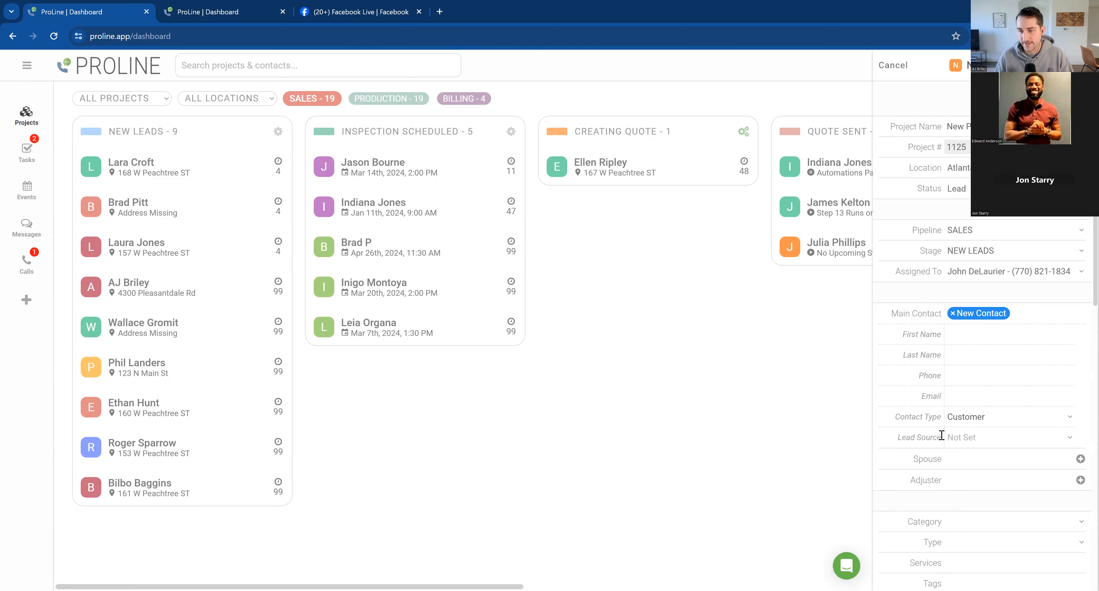
pyautogui.click(963, 441)
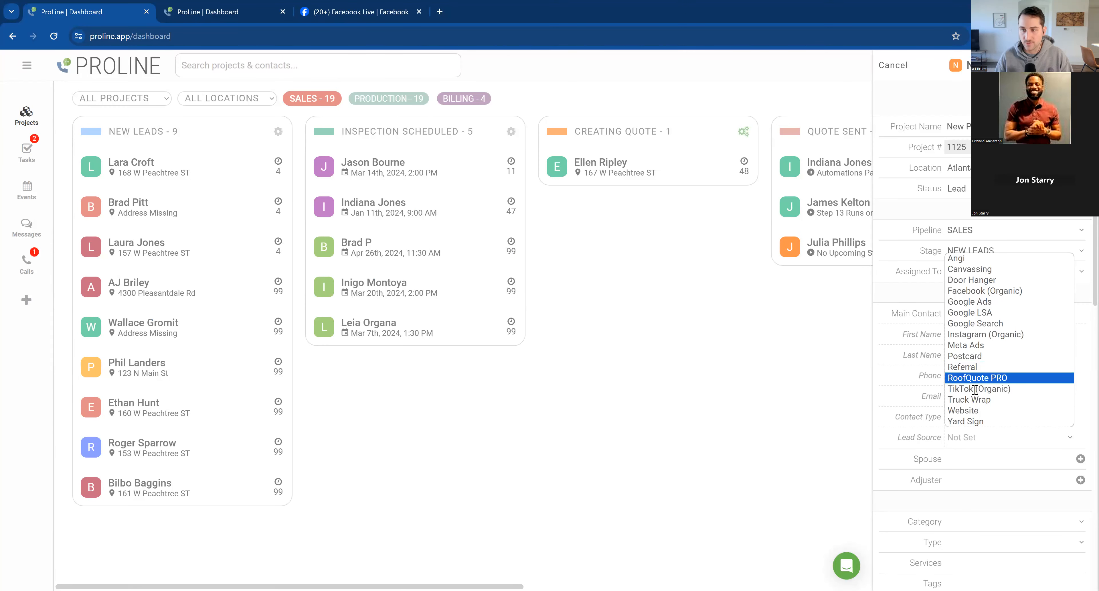
pyautogui.press('Escape')
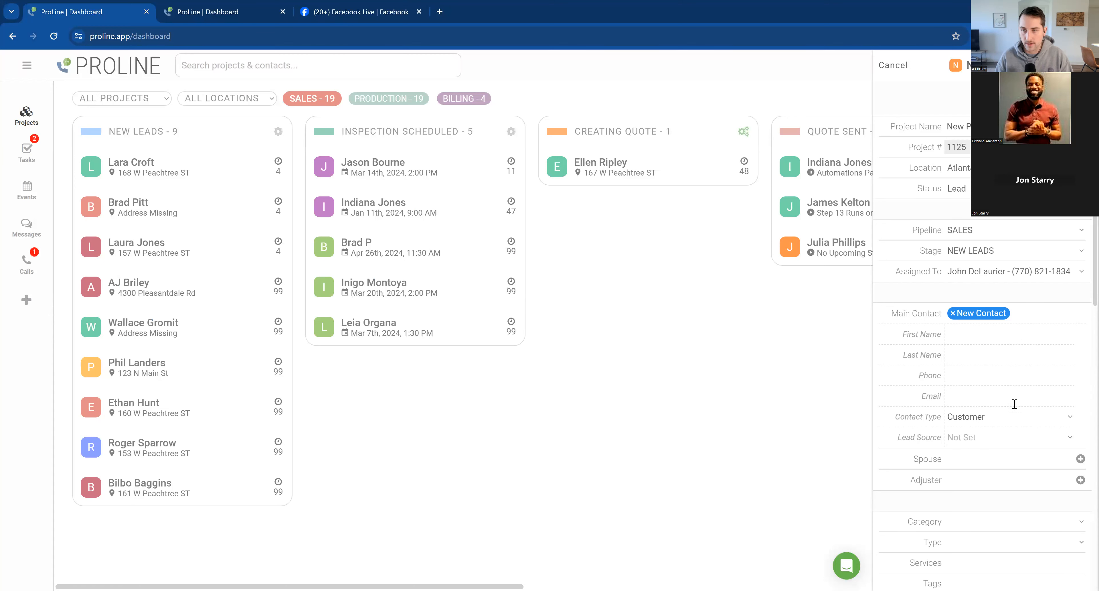
pyautogui.click(891, 69)
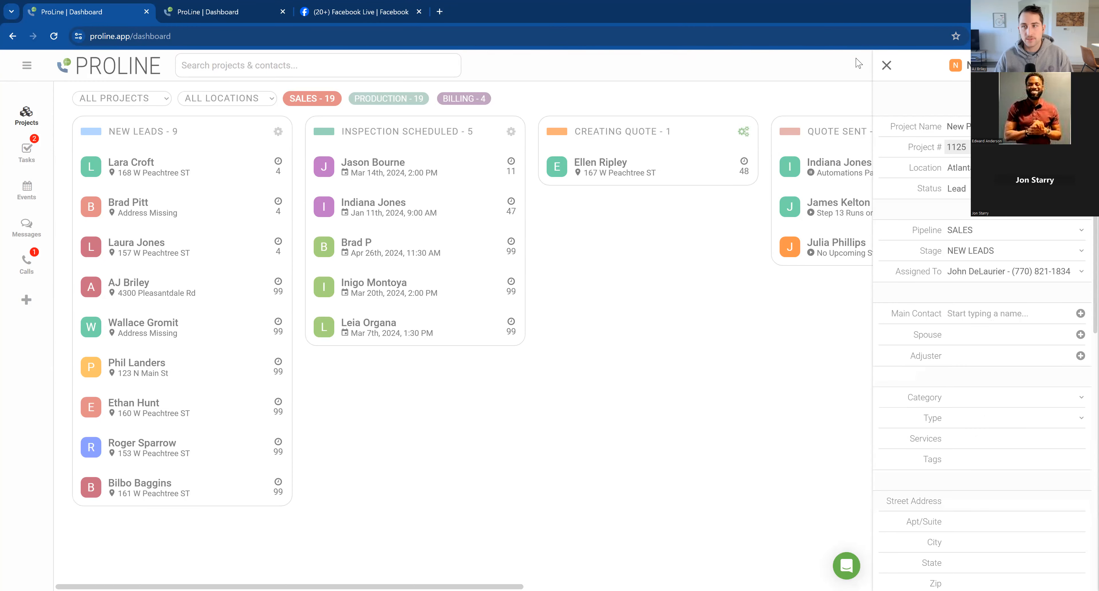
pyautogui.click(886, 67)
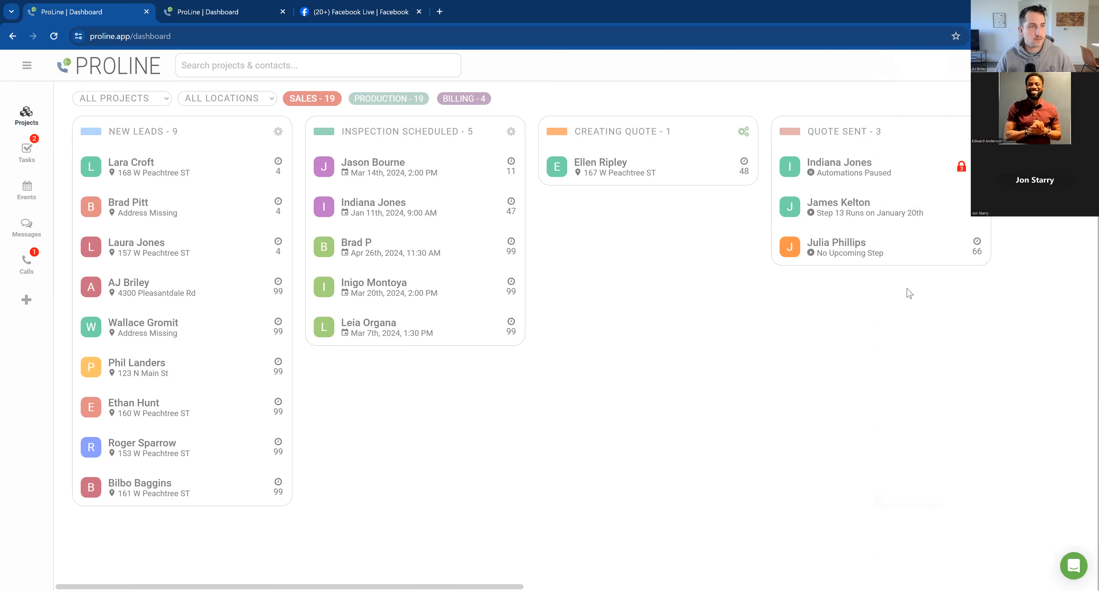